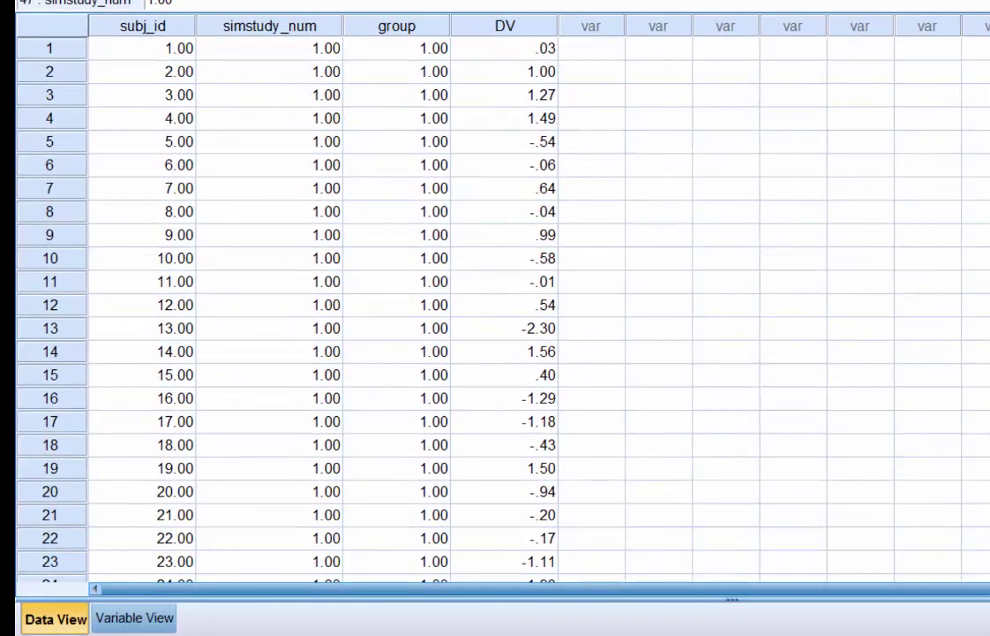
Look over the Utilities menu and the PDF paper without changing anything
{"action": "scroll", "coordinate": [440, 522], "scroll_direction": "down", "scroll_amount": 2}
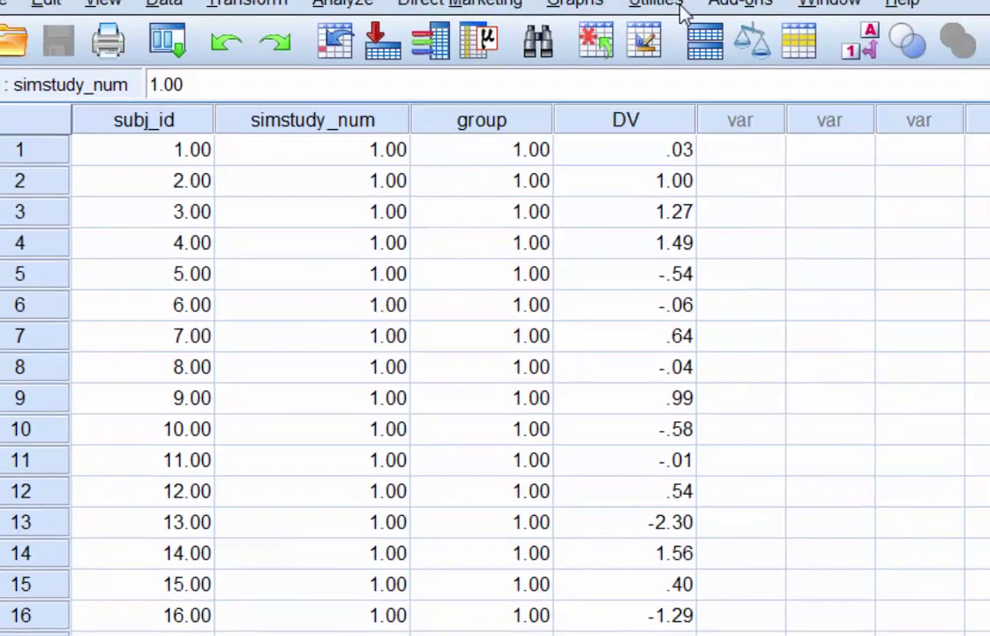
{"action": "left_click", "coordinate": [711, 4]}
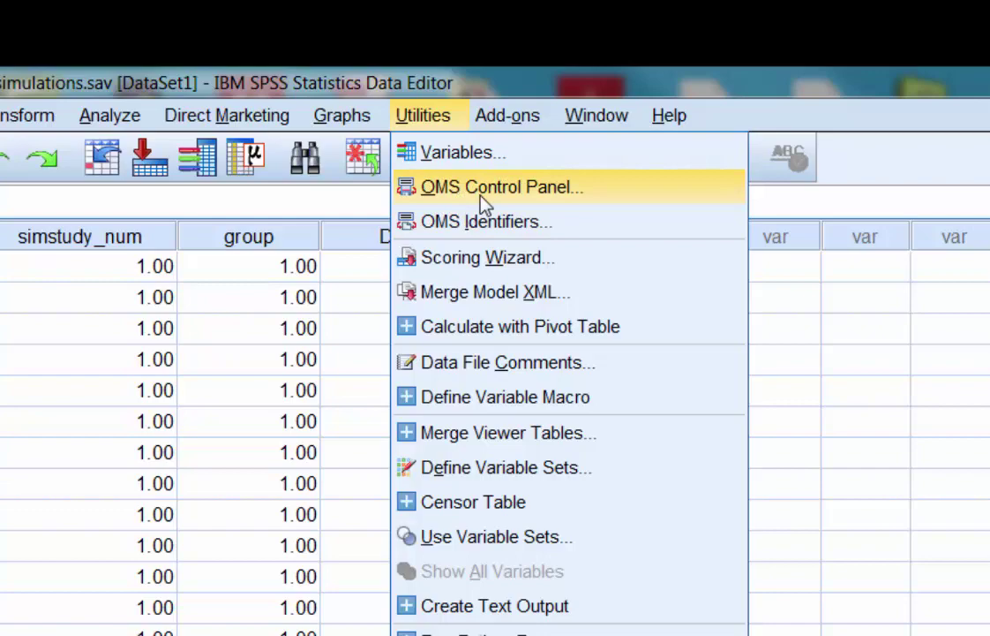
{"action": "left_click", "coordinate": [939, 169]}
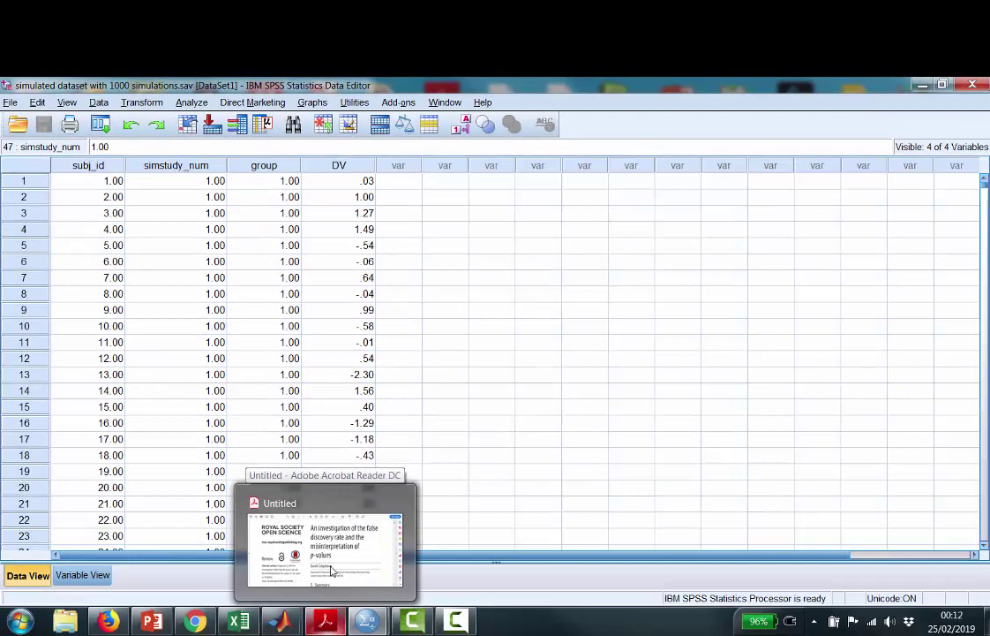
{"action": "left_click", "coordinate": [331, 572]}
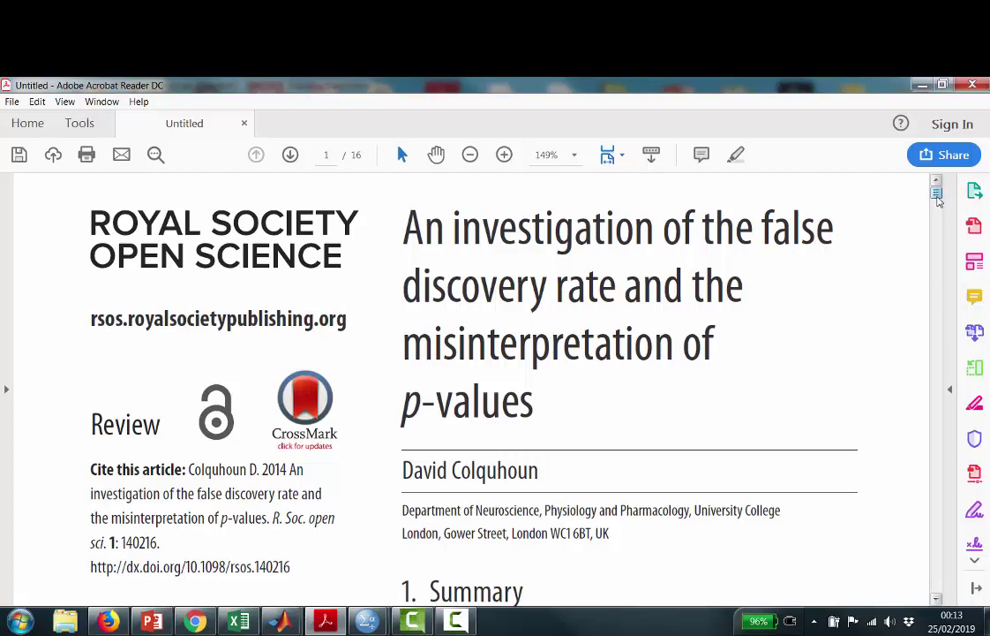
{"action": "left_click_drag", "start_coordinate": [939, 202], "coordinate": [941, 298]}
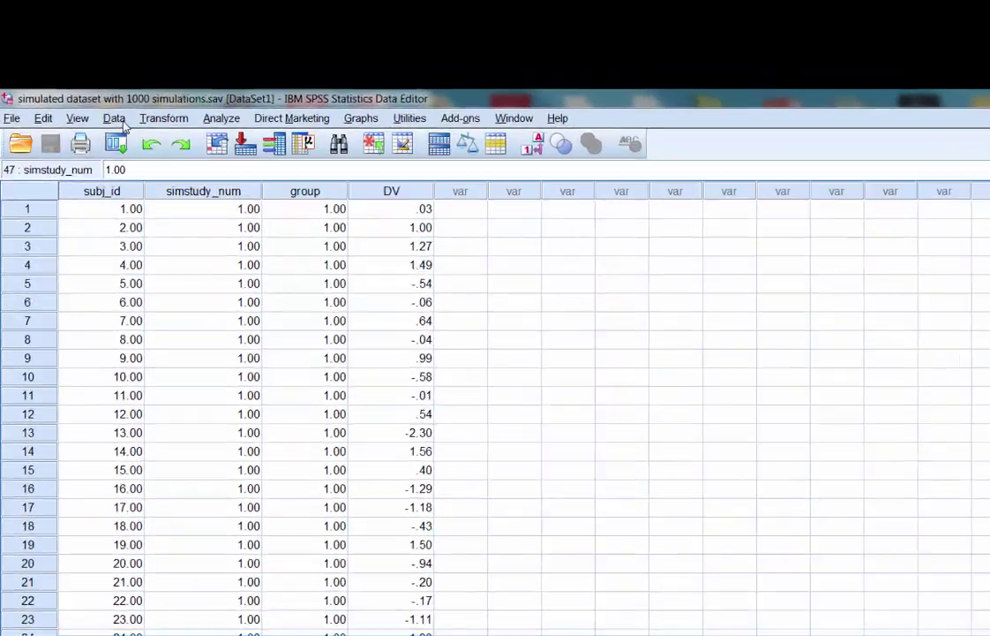
Split the file by simstudy_num with output organized by groups, then return to the dataset window
{"action": "left_click", "coordinate": [98, 101]}
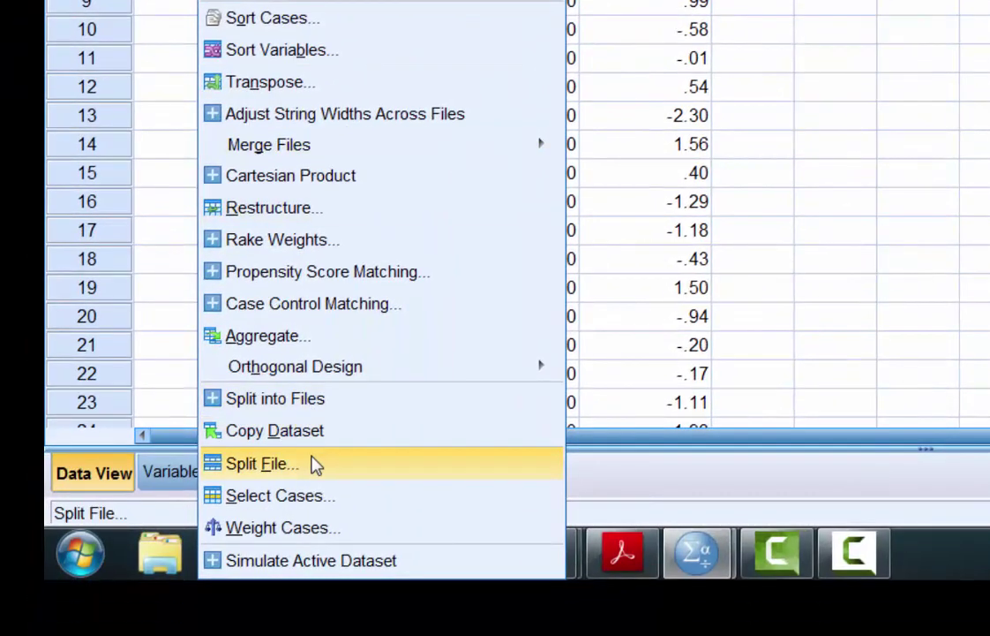
{"action": "left_click", "coordinate": [315, 466]}
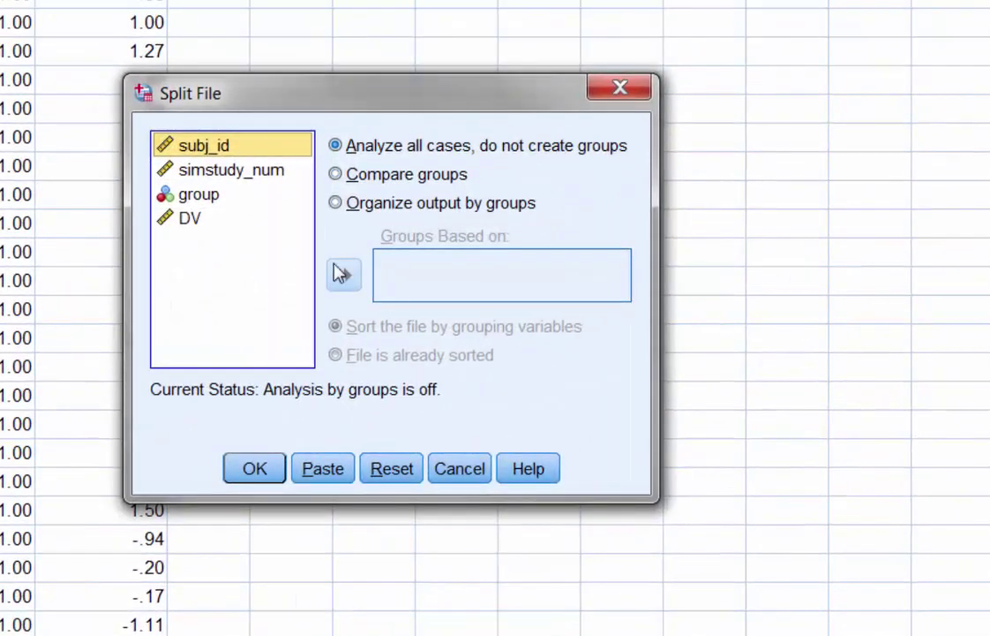
{"action": "left_click", "coordinate": [247, 171]}
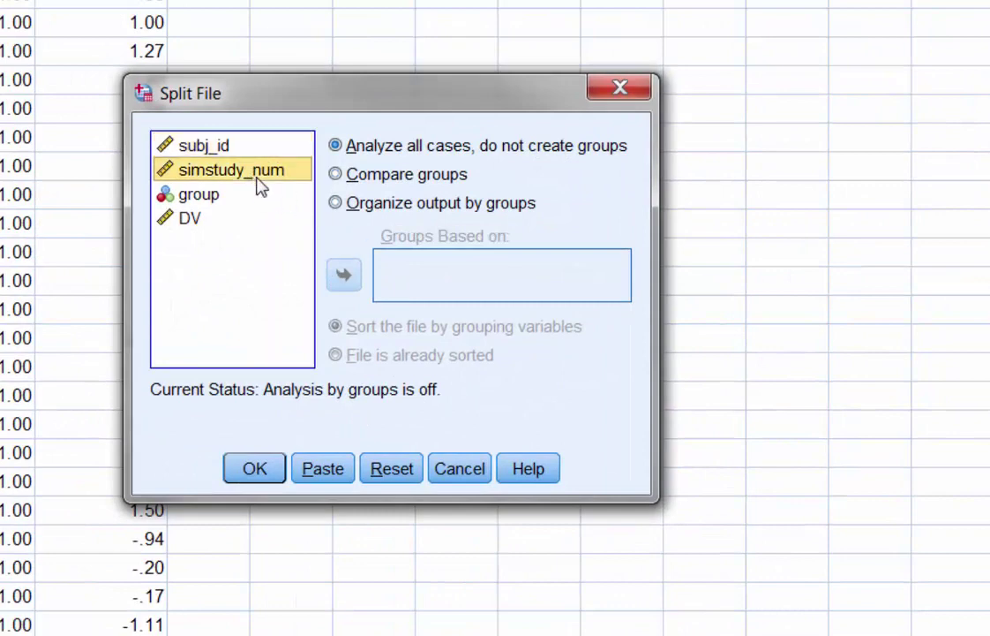
{"action": "left_click", "coordinate": [336, 203]}
{"action": "left_click", "coordinate": [346, 275]}
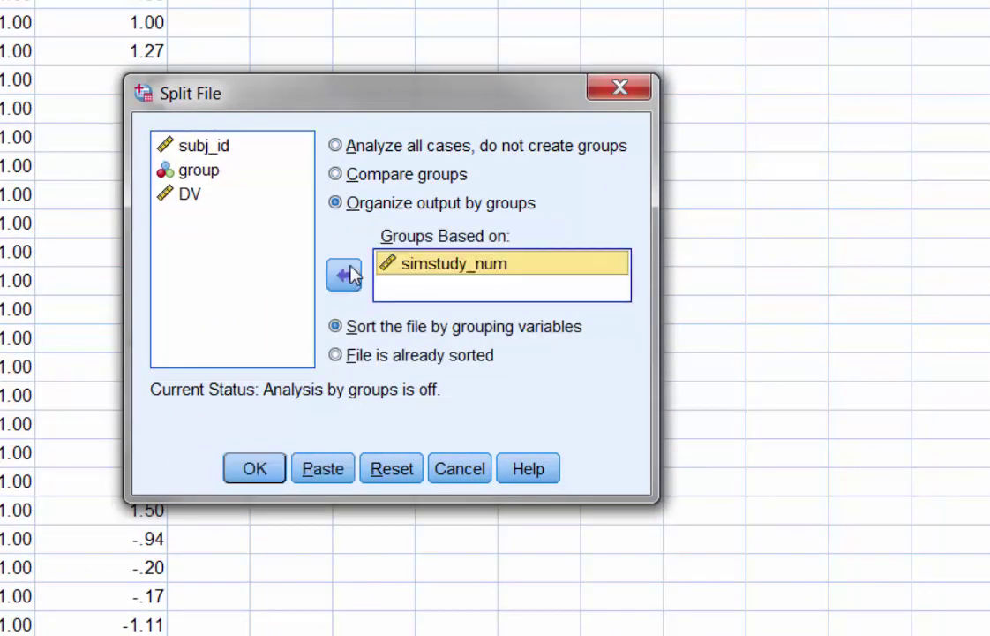
{"action": "left_click", "coordinate": [276, 475]}
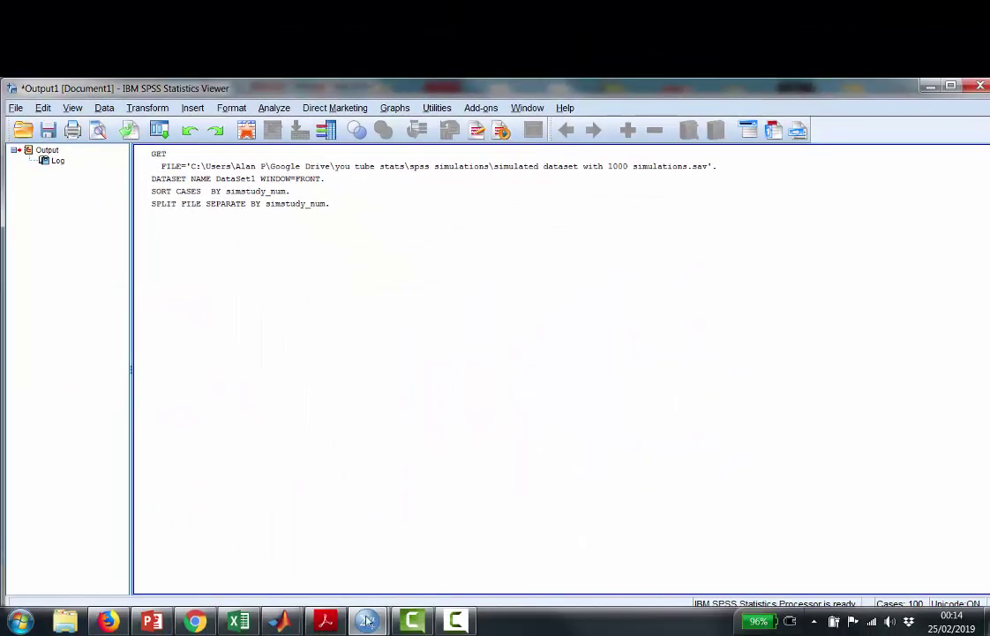
{"action": "mouse_move", "coordinate": [367, 621]}
{"action": "left_click", "coordinate": [435, 564]}
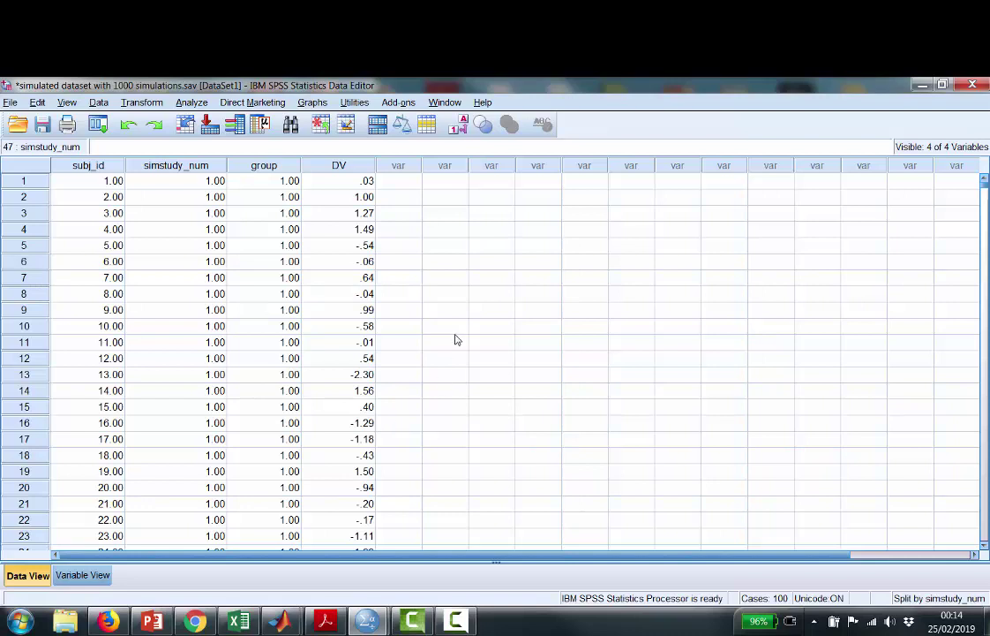
In the OMS Control Panel, capture only Tables from T-Test's Independent Samples Test
{"action": "left_click", "coordinate": [353, 103]}
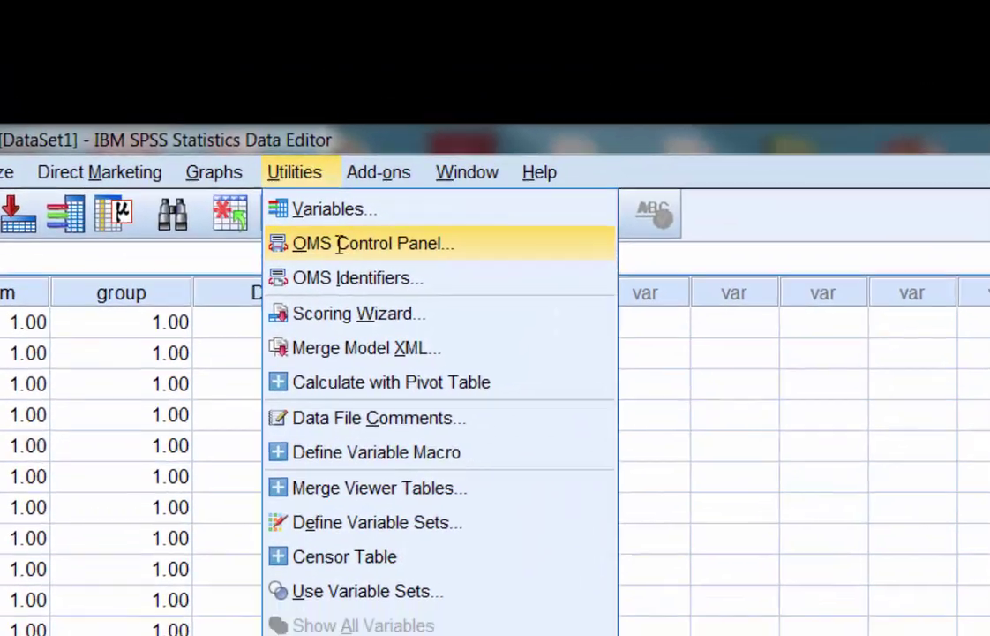
{"action": "left_click", "coordinate": [350, 272]}
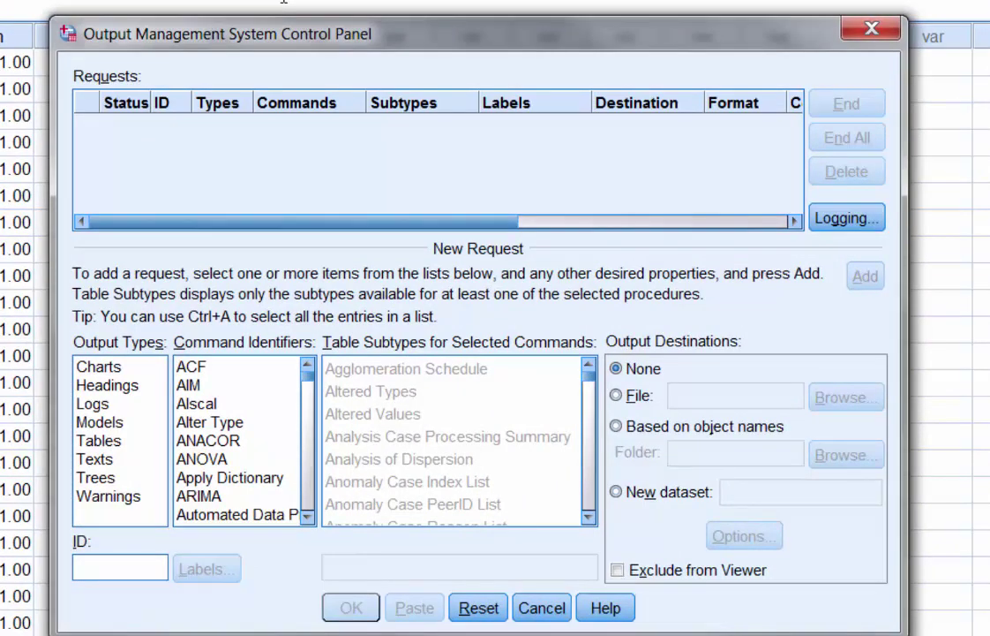
{"action": "left_click", "coordinate": [99, 444]}
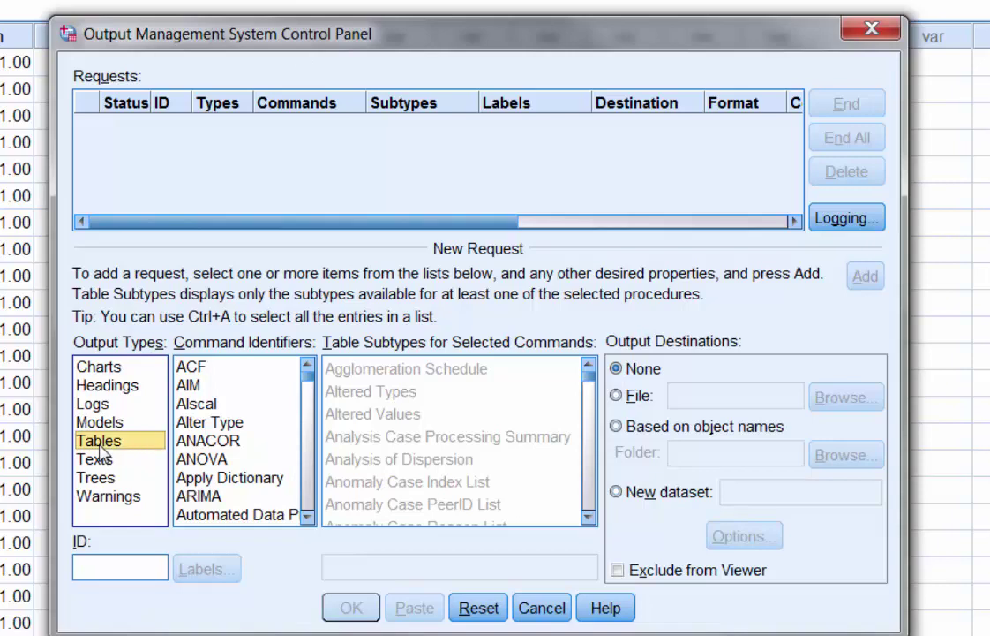
{"action": "left_click_drag", "start_coordinate": [307, 371], "coordinate": [303, 497]}
{"action": "left_click", "coordinate": [194, 496]}
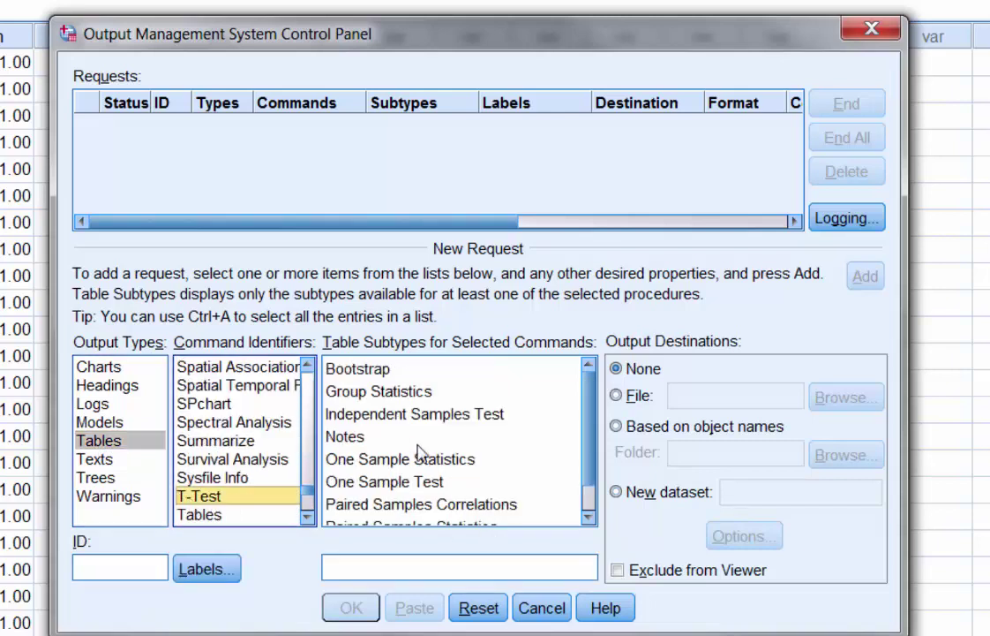
{"action": "left_click", "coordinate": [411, 424]}
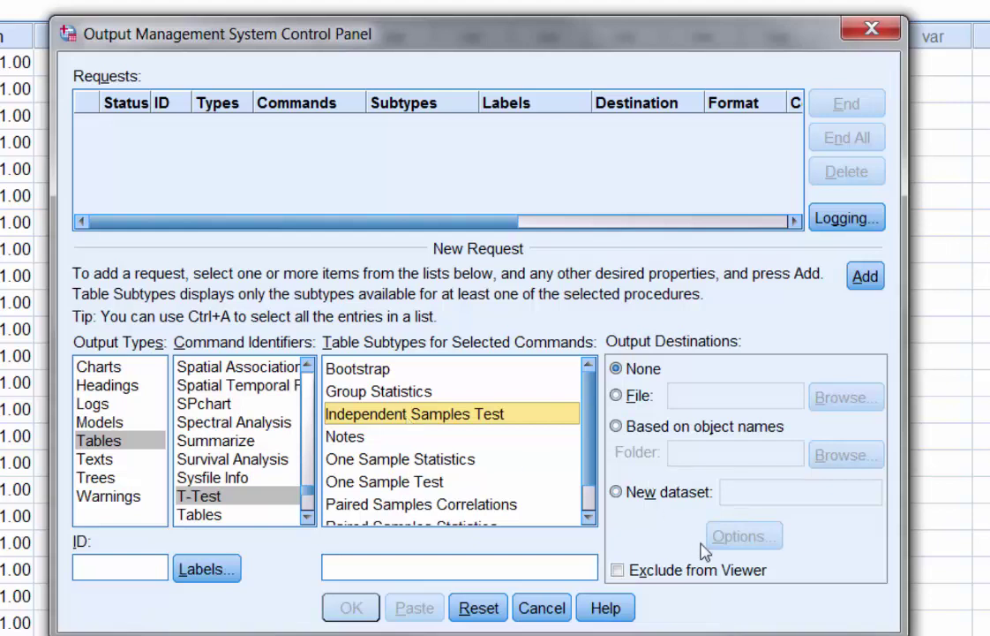
Route the captured tables to a new dataset named multiple_ttests.sav and add the request
{"action": "left_click", "coordinate": [618, 493]}
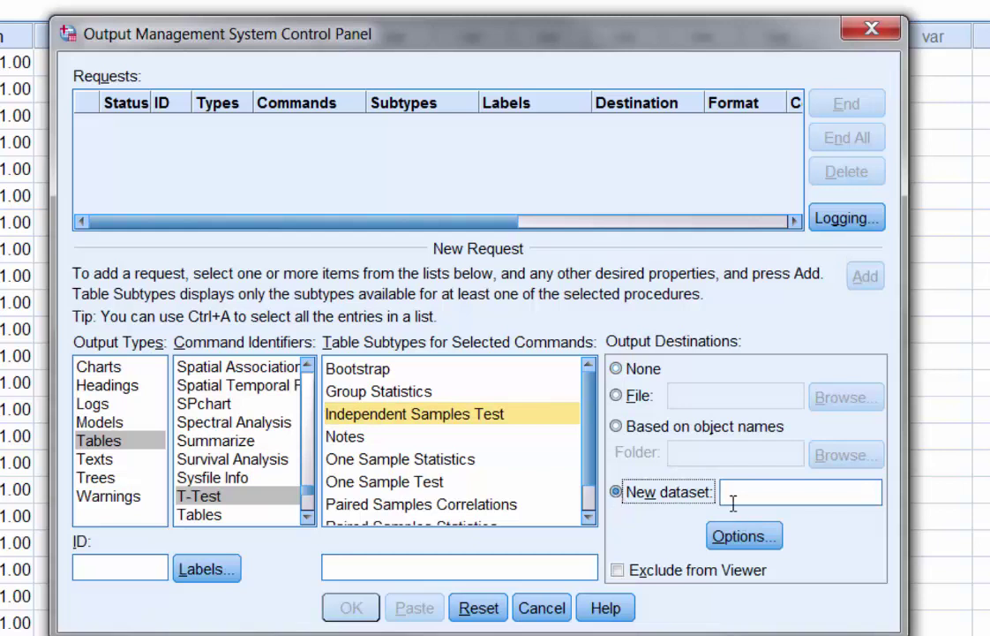
{"action": "type", "text": "multipole"}
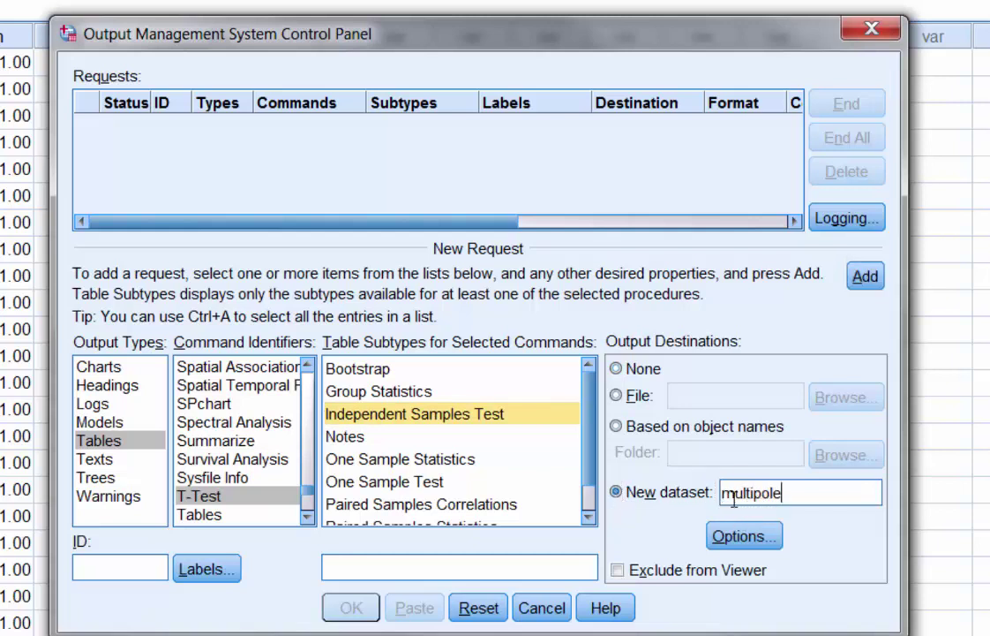
{"action": "key", "text": "BackSpace"}
{"action": "key", "text": "BackSpace"}
{"action": "key", "text": "BackSpace"}
{"action": "type", "text": "le_ttsts"}
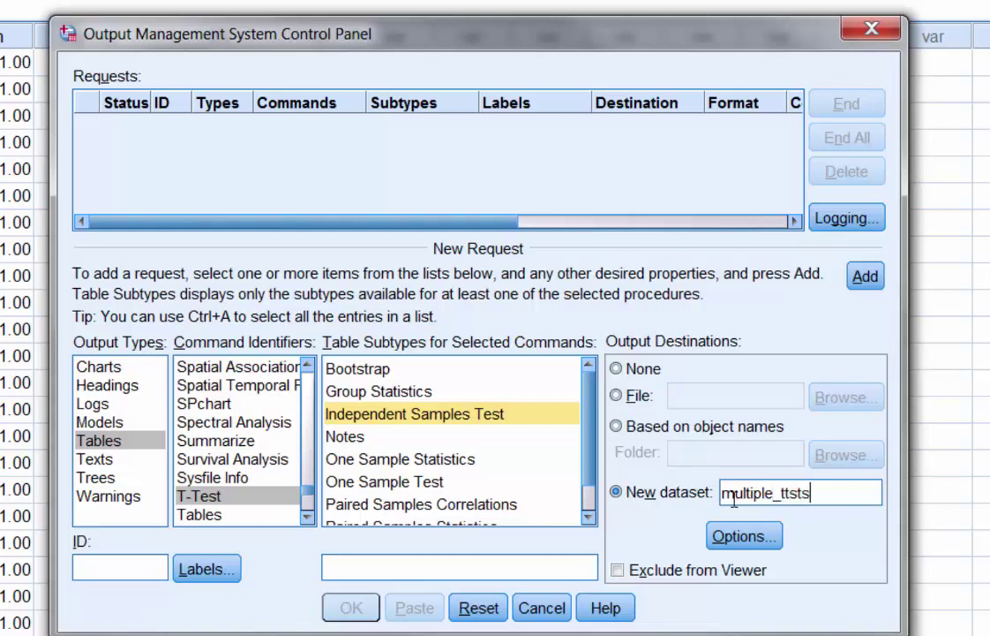
{"action": "key", "text": "BackSpace"}
{"action": "key", "text": "BackSpace"}
{"action": "key", "text": "BackSpace"}
{"action": "type", "text": "ests"}
{"action": "type", "text": ".dsa"}
{"action": "key", "text": "BackSpace"}
{"action": "key", "text": "BackSpace"}
{"action": "key", "text": "BackSpace"}
{"action": "type", "text": "sav"}
{"action": "left_click", "coordinate": [865, 277]}
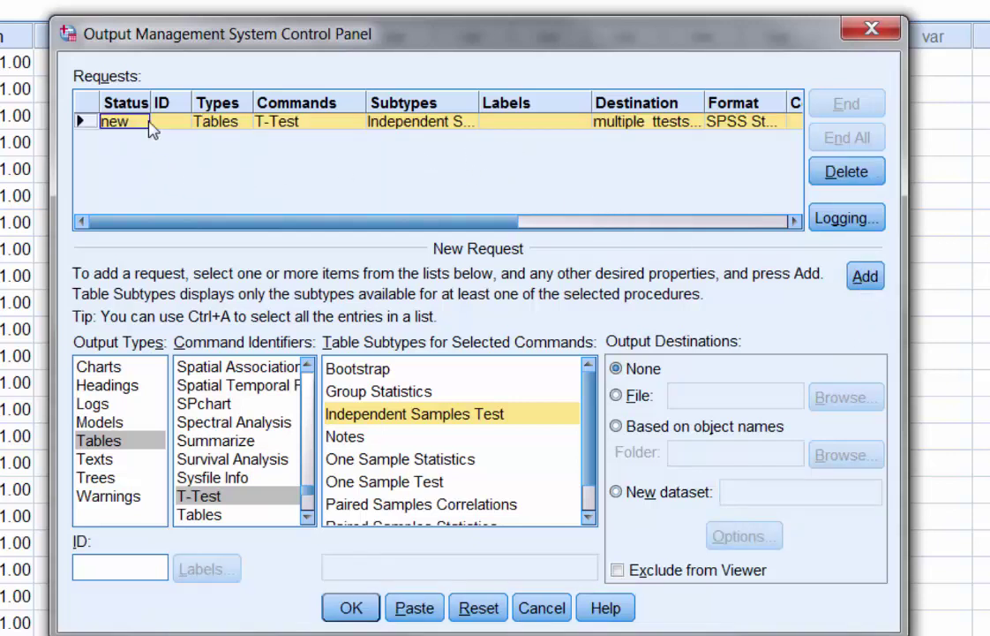
Leave OMS logging disabled, activate the request, and return to the dataset window
{"action": "left_click", "coordinate": [849, 220]}
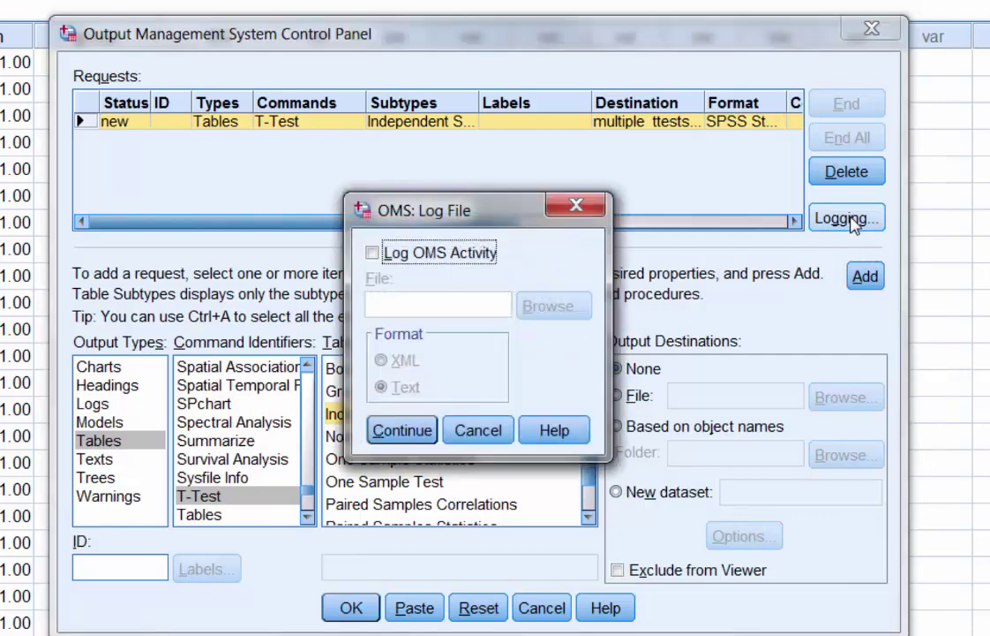
{"action": "left_click", "coordinate": [418, 438]}
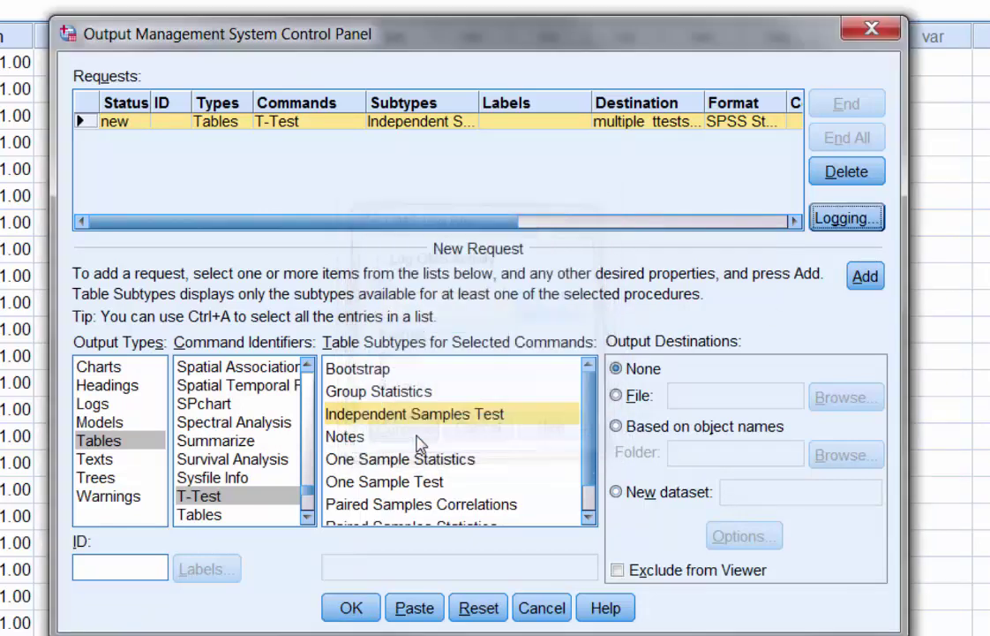
{"action": "left_click", "coordinate": [351, 609]}
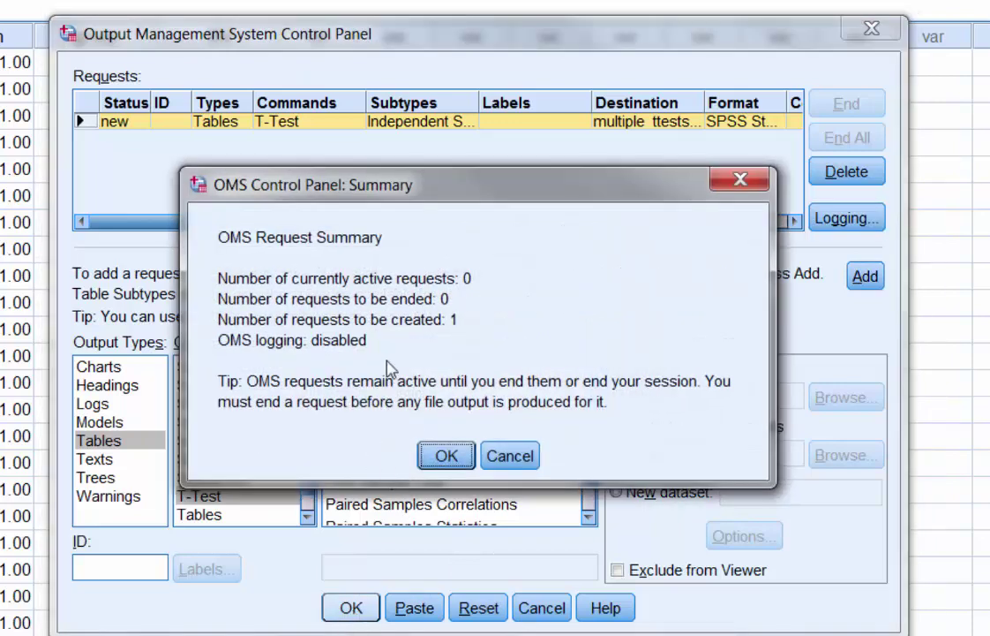
{"action": "left_click", "coordinate": [446, 462]}
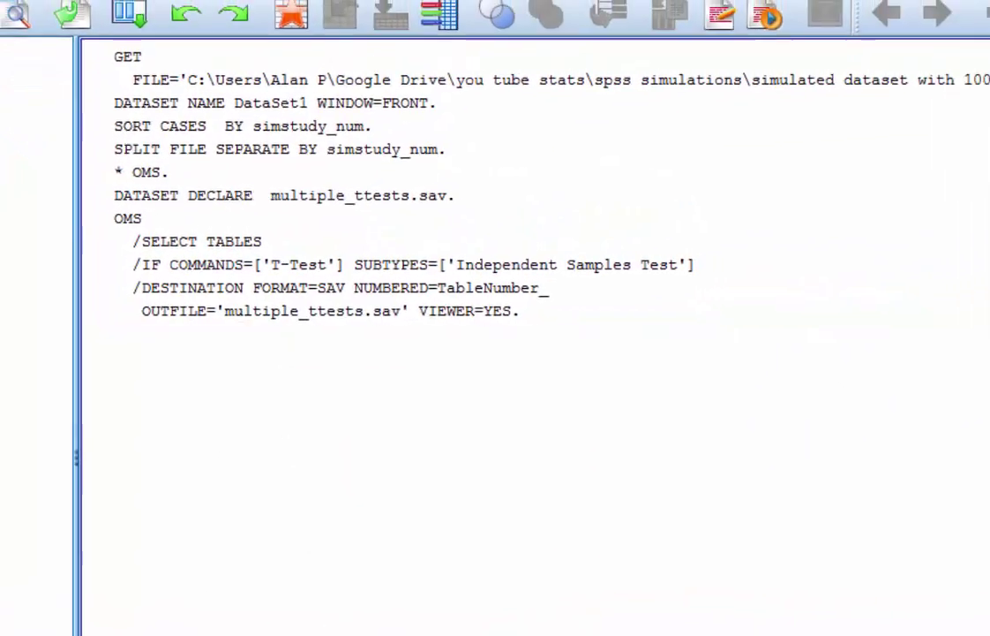
{"action": "mouse_move", "coordinate": [368, 622]}
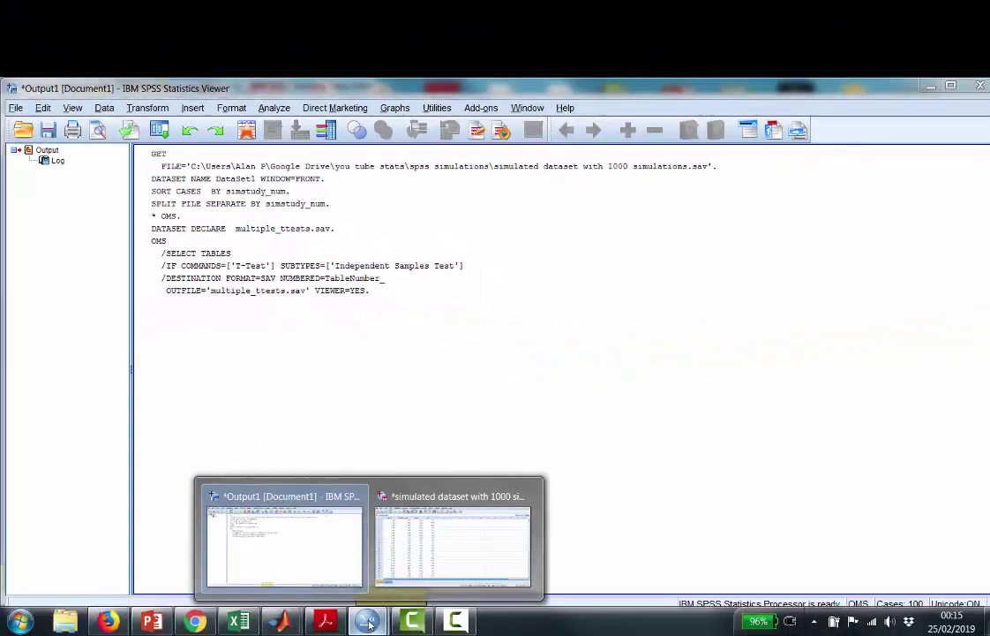
{"action": "left_click", "coordinate": [430, 574]}
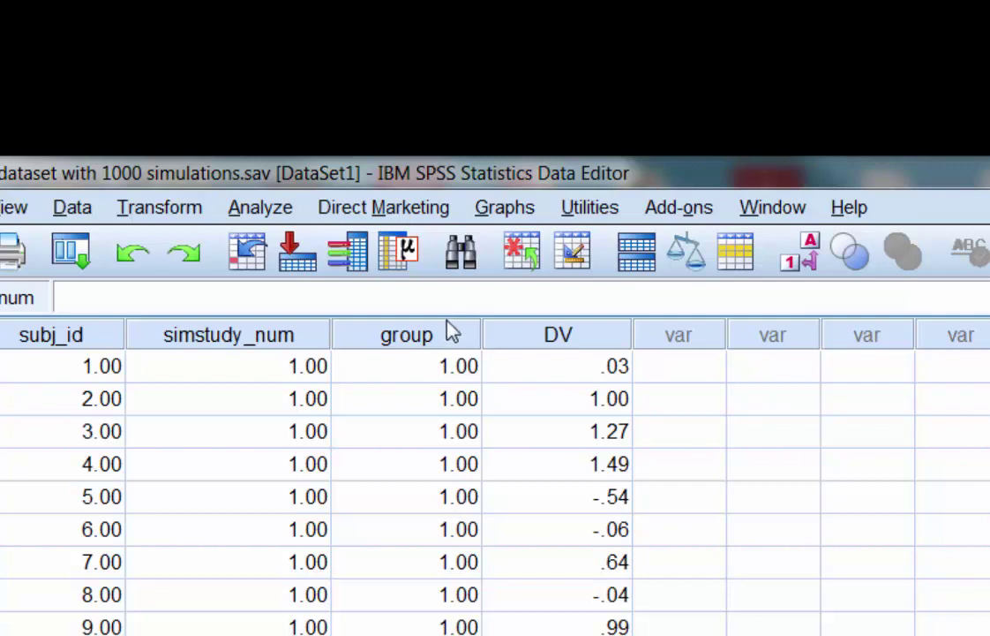
Start an Independent-Samples T Test with DV as the test variable
{"action": "left_click", "coordinate": [283, 221]}
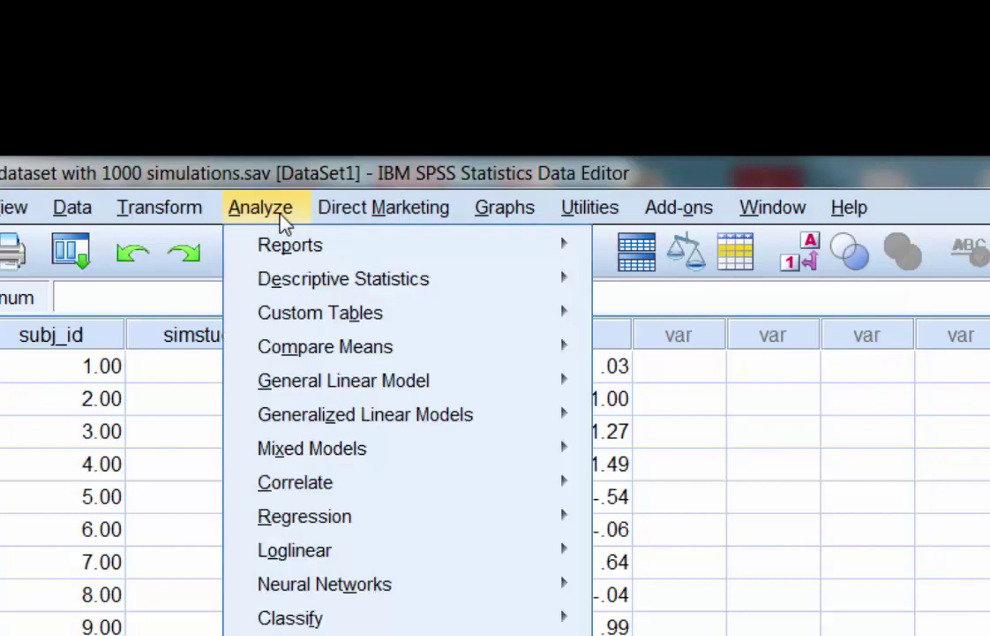
{"action": "mouse_move", "coordinate": [406, 381]}
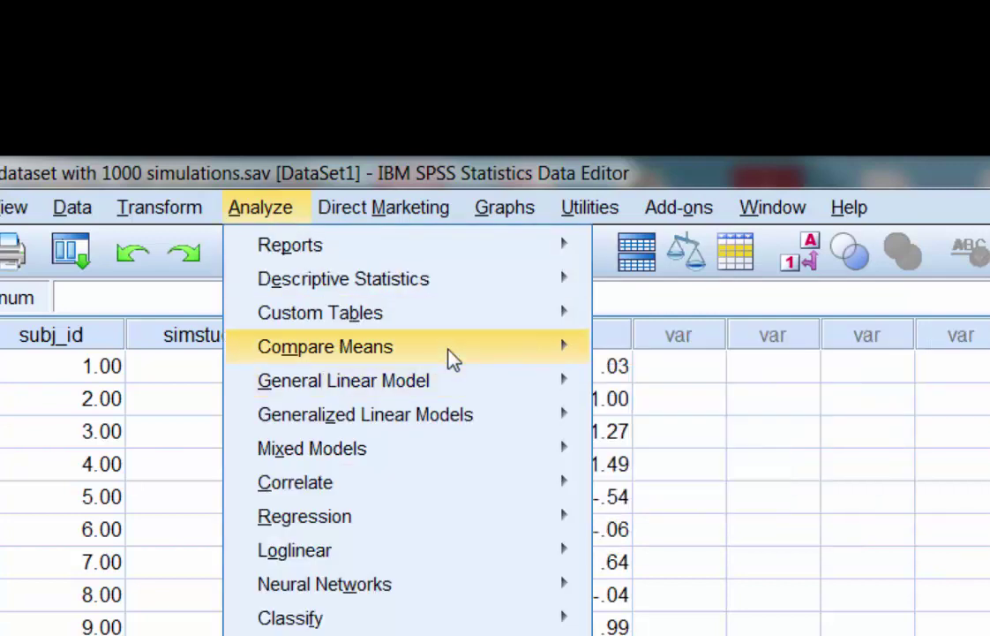
{"action": "mouse_move", "coordinate": [466, 357]}
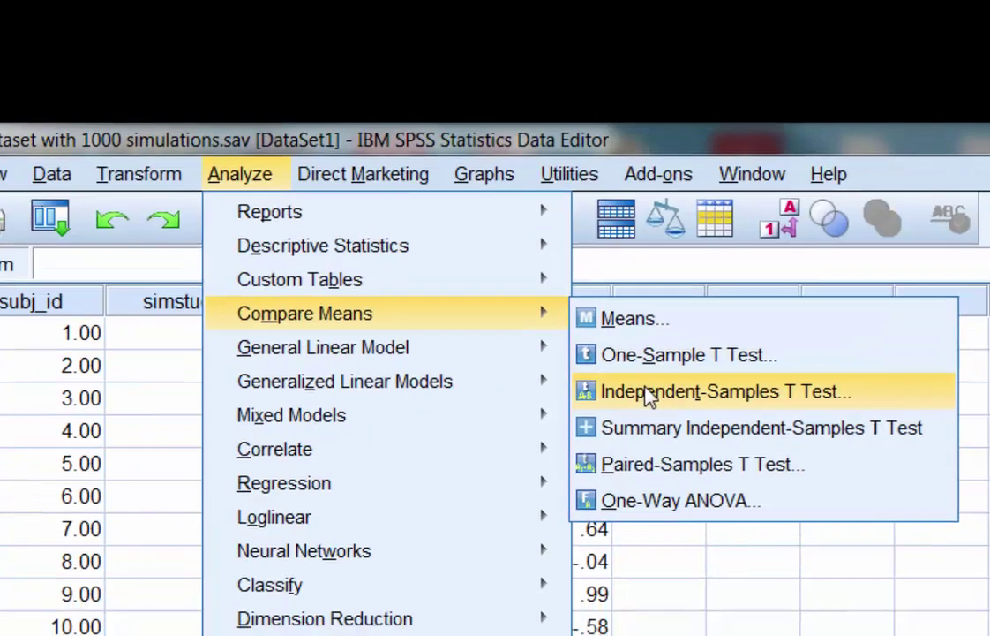
{"action": "left_click", "coordinate": [649, 395]}
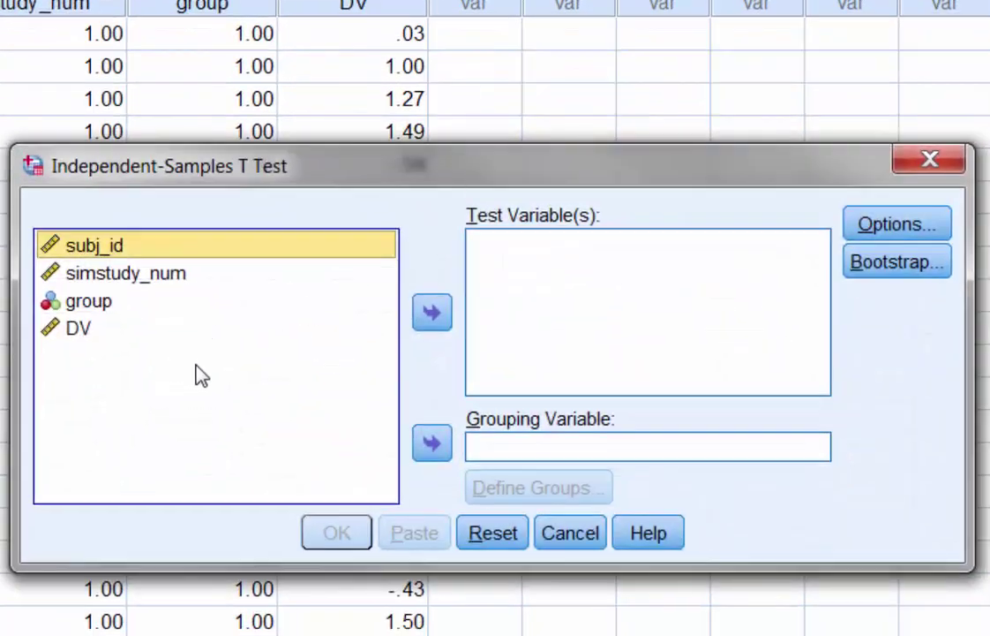
{"action": "left_click", "coordinate": [83, 334]}
{"action": "left_click", "coordinate": [433, 314]}
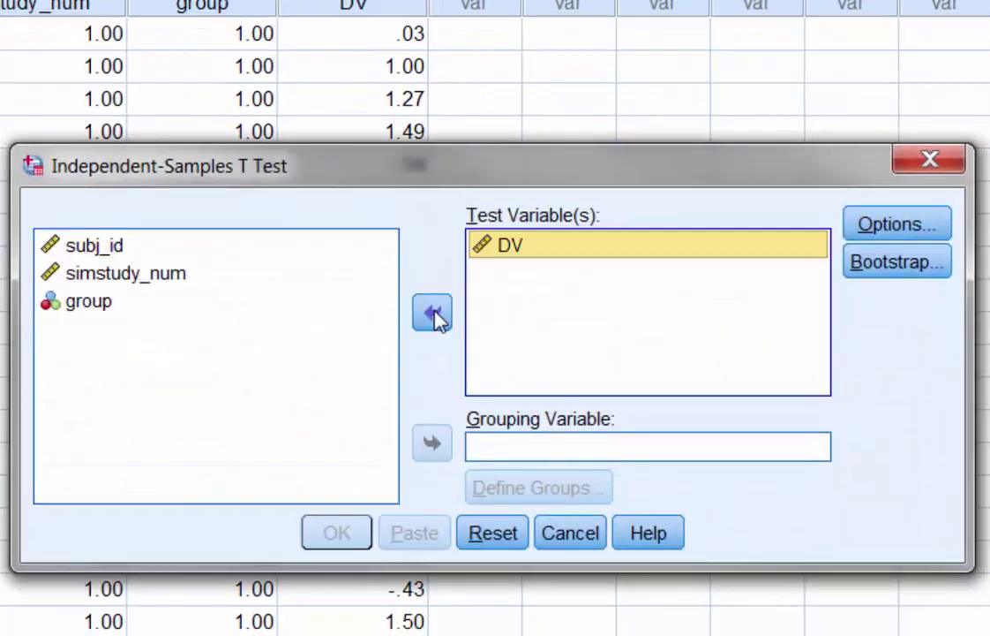
Use group as the grouping variable, comparing codes 1 and 2
{"action": "left_click", "coordinate": [95, 303]}
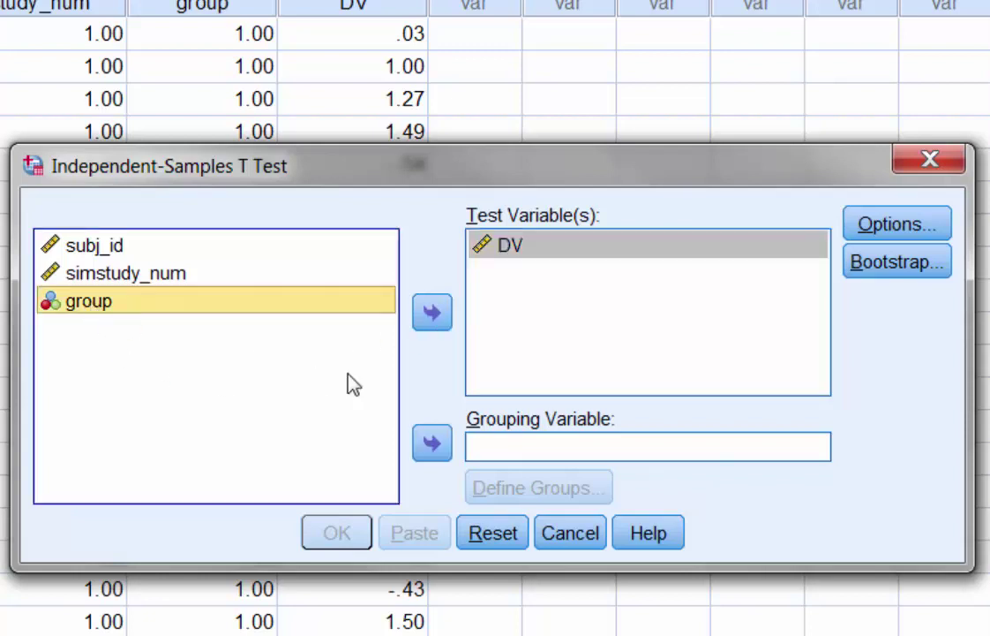
{"action": "left_click", "coordinate": [433, 441]}
{"action": "left_click", "coordinate": [529, 491]}
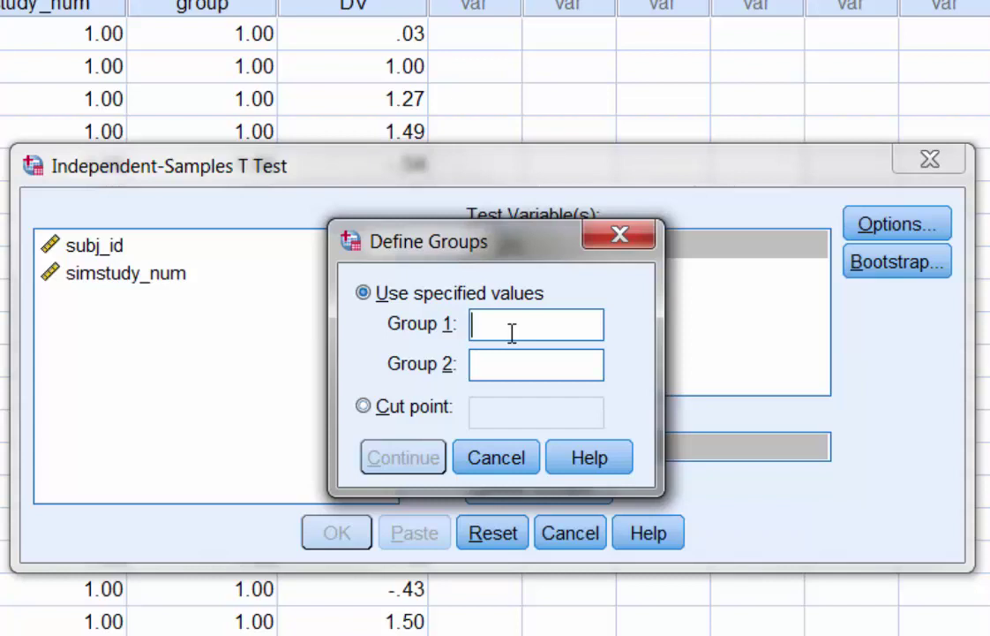
{"action": "type", "text": "1"}
{"action": "left_click", "coordinate": [519, 357]}
{"action": "type", "text": "2"}
{"action": "left_click", "coordinate": [426, 453]}
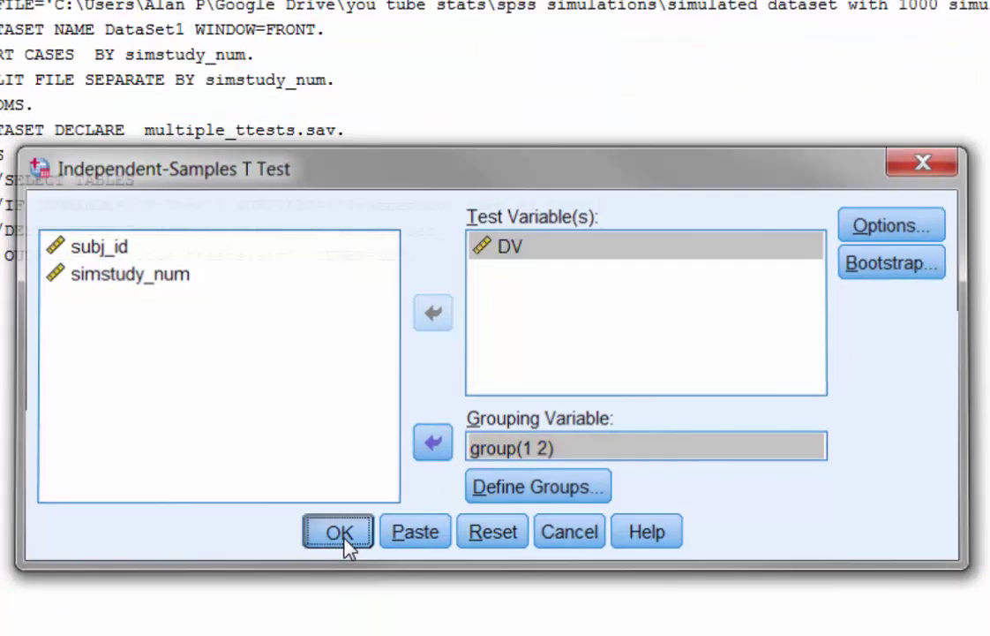
Run the t-test for all 1000 simulated studies and let the output finish
{"action": "left_click", "coordinate": [342, 540]}
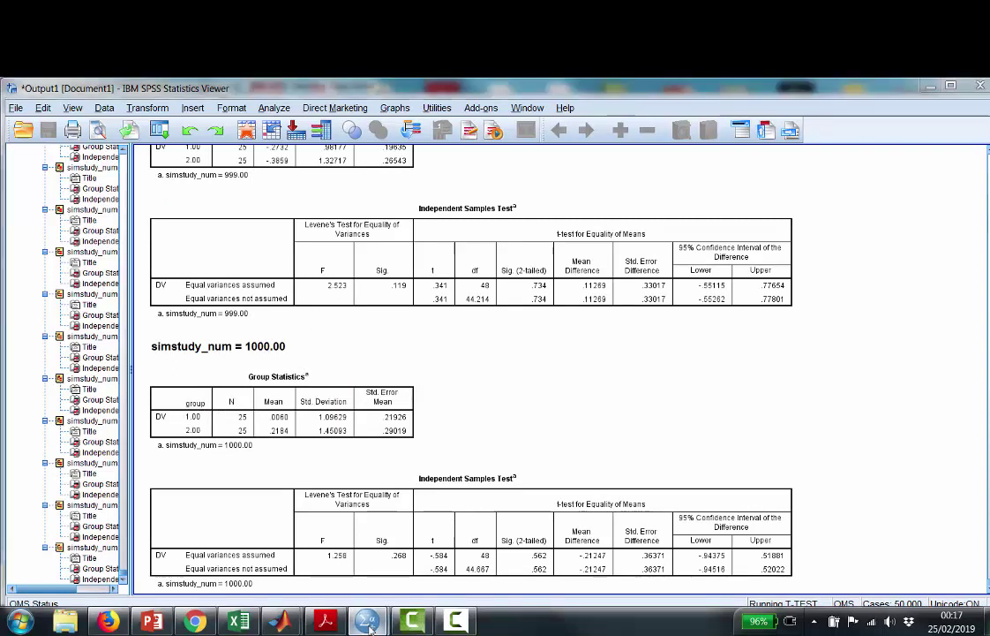
{"action": "mouse_move", "coordinate": [368, 623]}
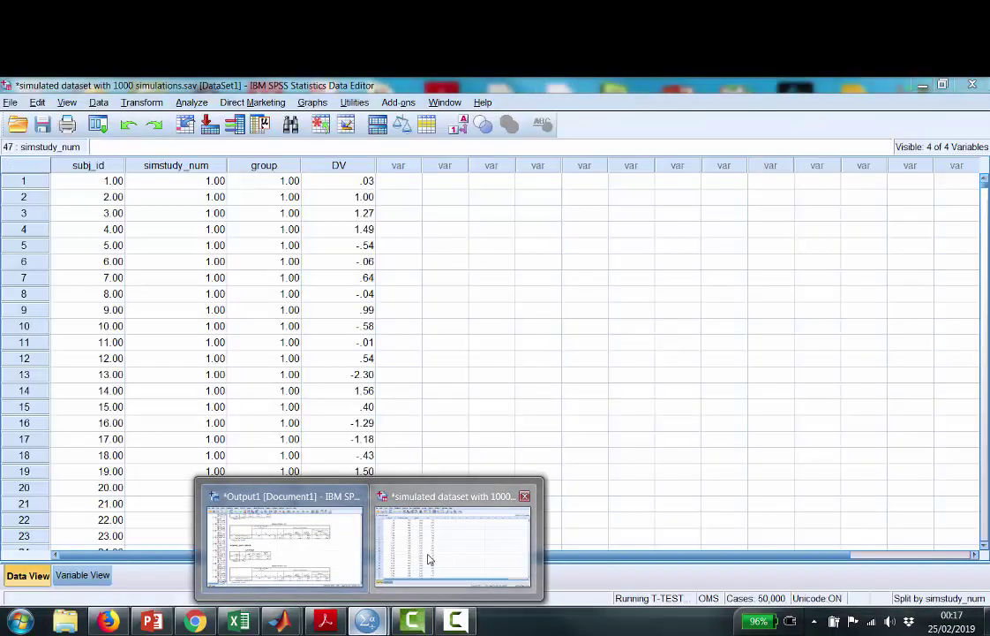
From the Data Editor, use the OMS Control Panel's End All to stop the capture request
{"action": "left_click", "coordinate": [429, 558]}
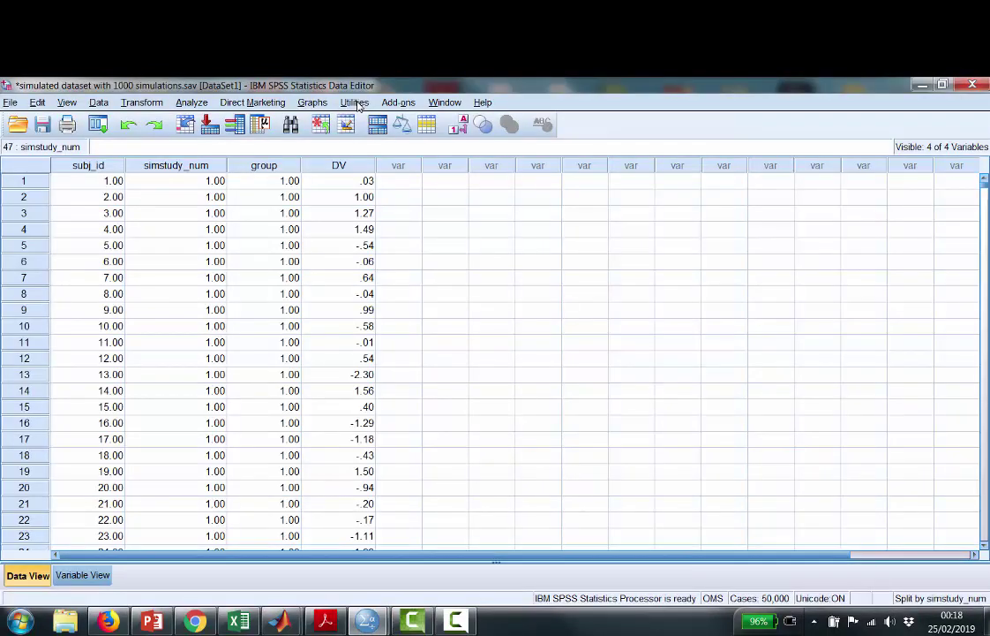
{"action": "left_click", "coordinate": [355, 102]}
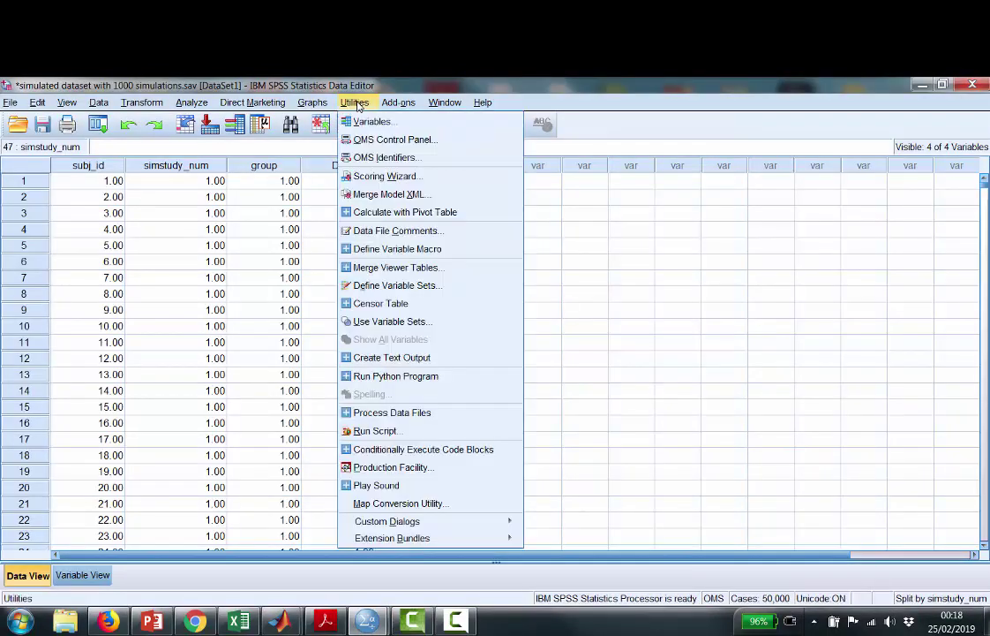
{"action": "left_click", "coordinate": [376, 141]}
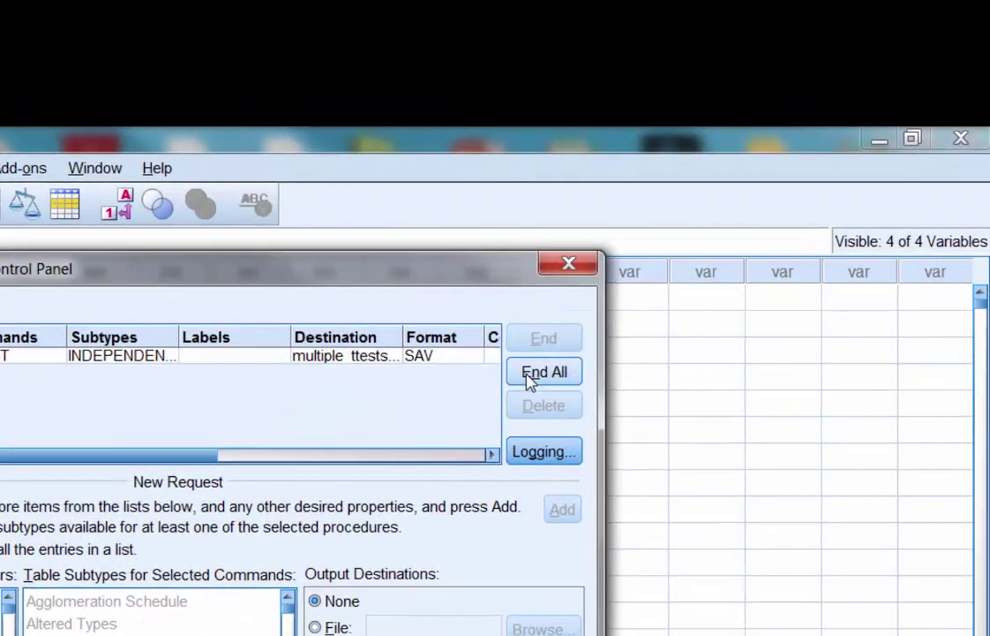
{"action": "left_click", "coordinate": [530, 373]}
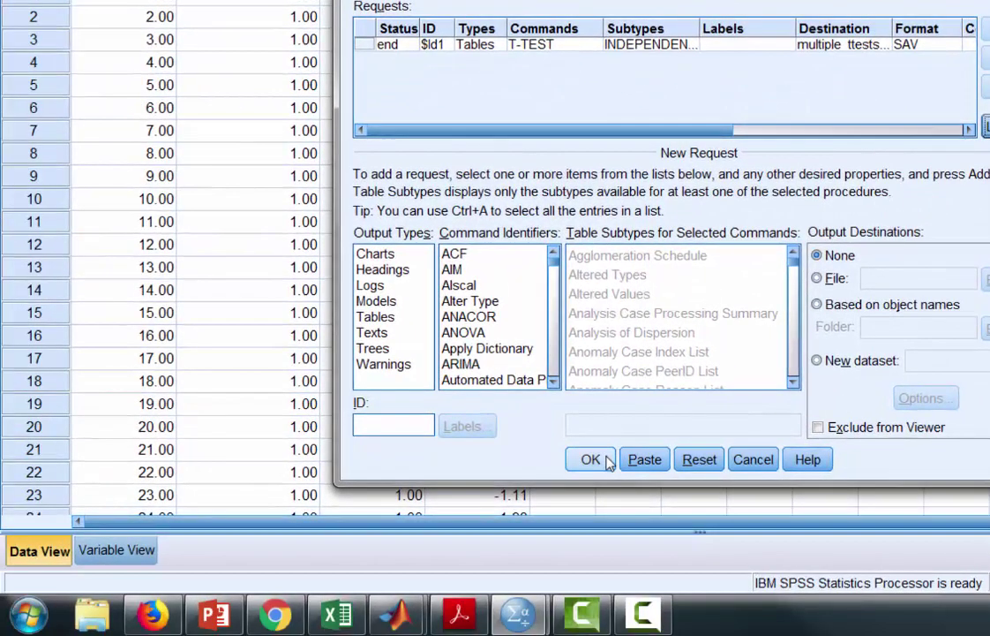
{"action": "left_click", "coordinate": [599, 459]}
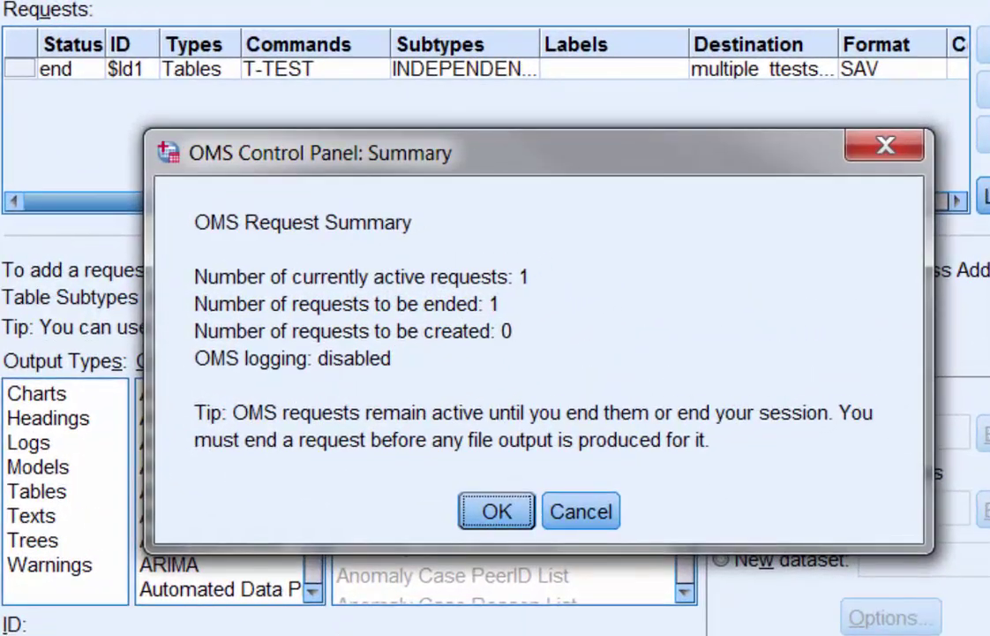
{"action": "left_click", "coordinate": [472, 510]}
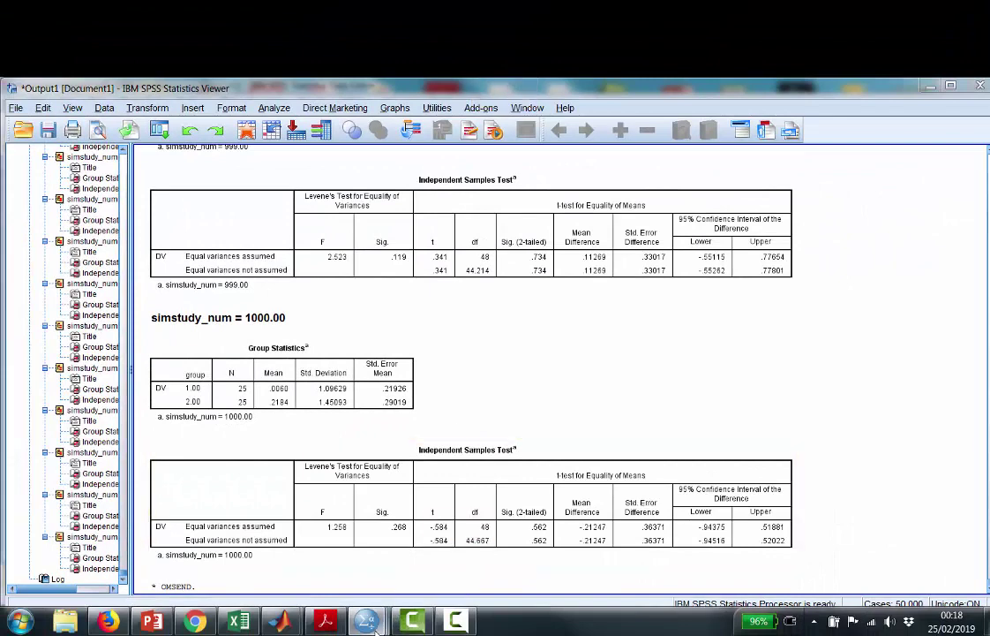
Switch to the multiple_ttests dataset and save it as 'results of 1000 ttests.sav'
{"action": "mouse_move", "coordinate": [384, 628]}
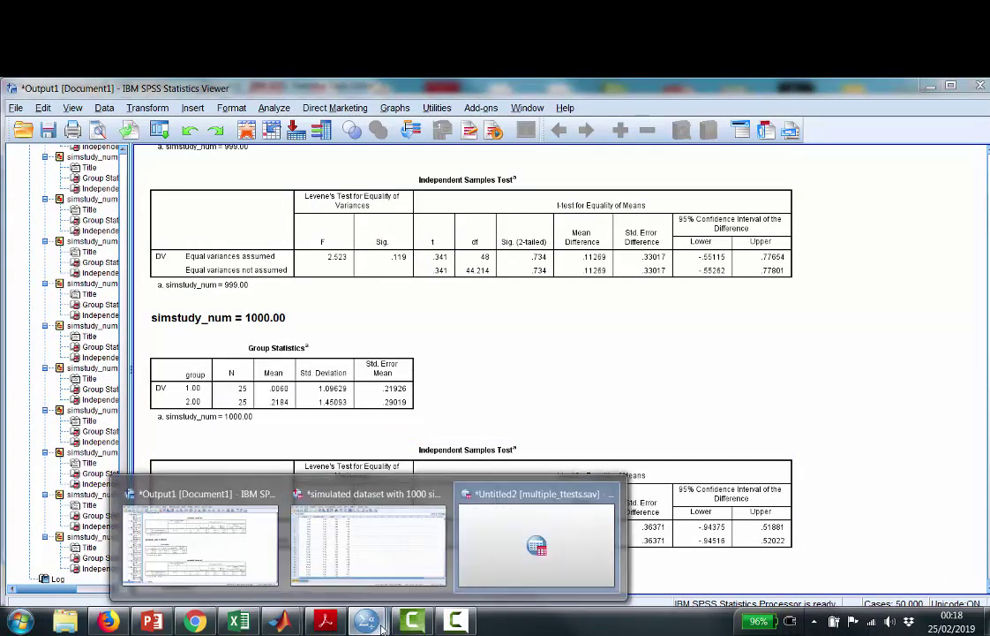
{"action": "mouse_move", "coordinate": [499, 556]}
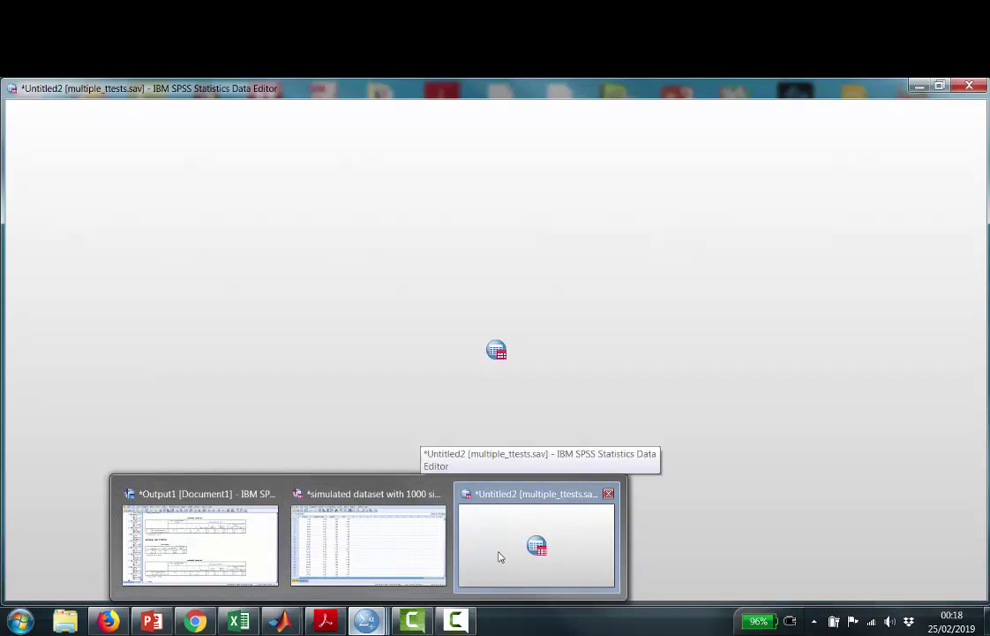
{"action": "left_click", "coordinate": [498, 556]}
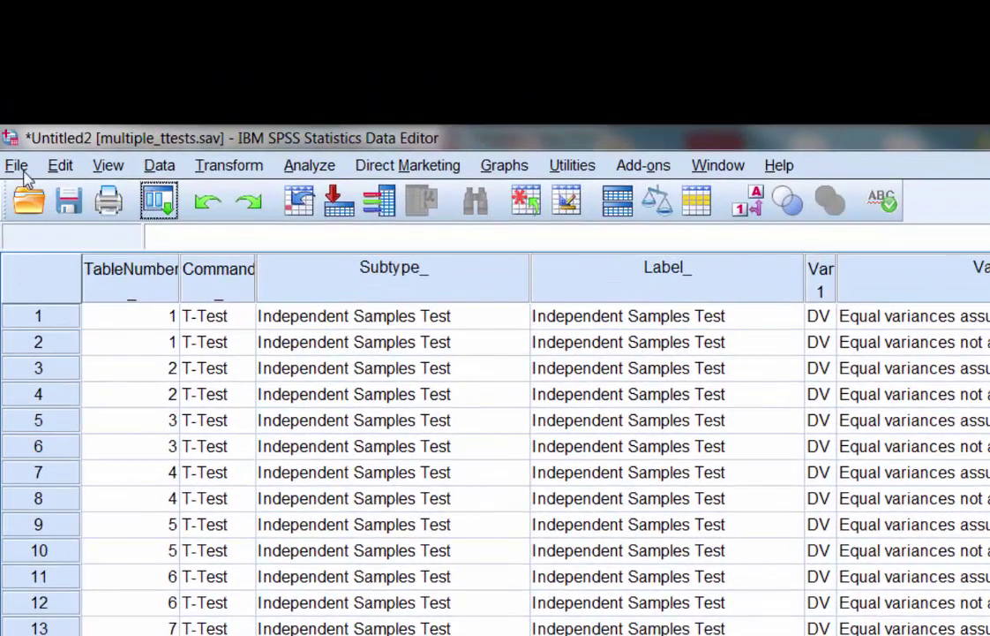
{"action": "left_click", "coordinate": [22, 171]}
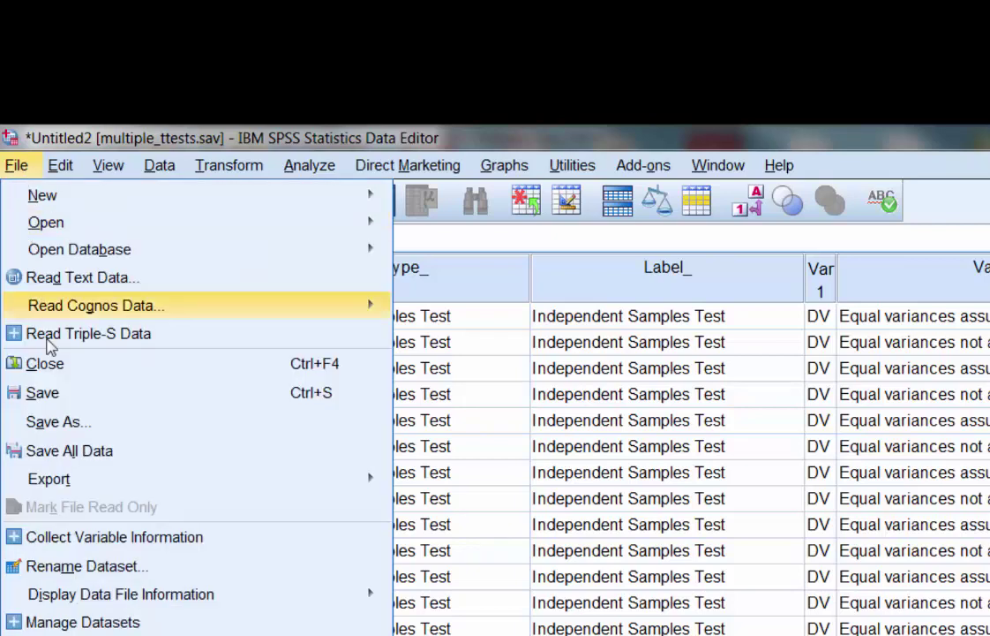
{"action": "left_click", "coordinate": [64, 423]}
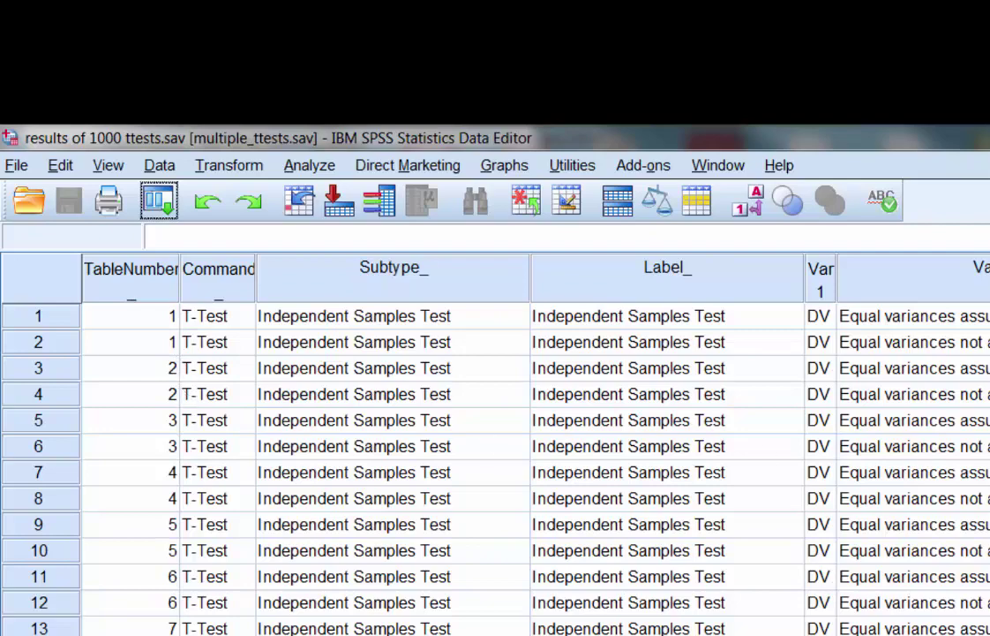
{"action": "scroll", "coordinate": [494, 442], "scroll_direction": "down", "scroll_amount": 20}
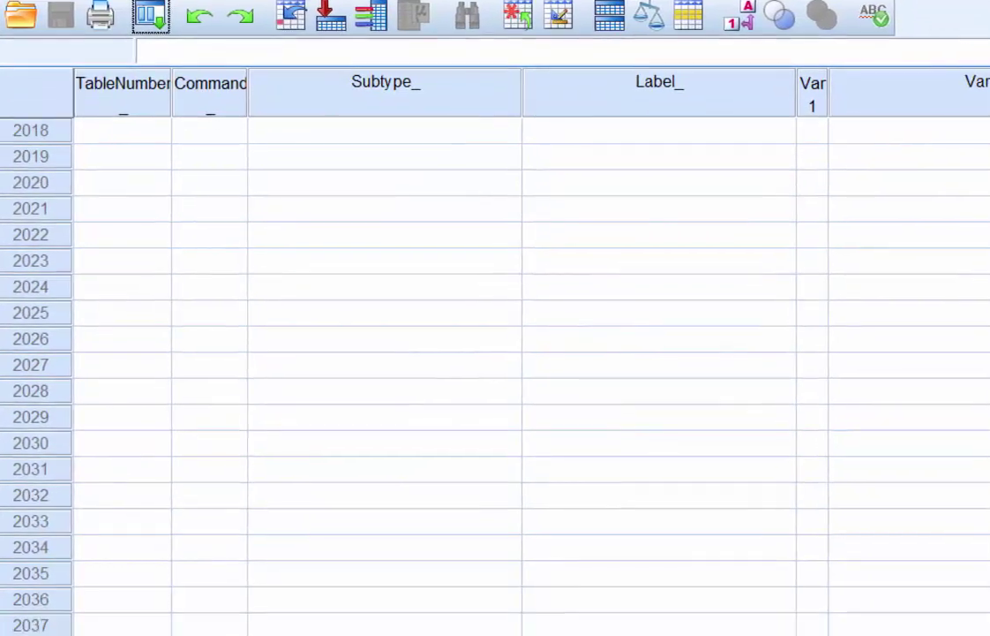
{"action": "scroll", "coordinate": [494, 353], "scroll_direction": "up", "scroll_amount": 15}
{"action": "scroll", "coordinate": [495, 353], "scroll_direction": "down", "scroll_amount": 4}
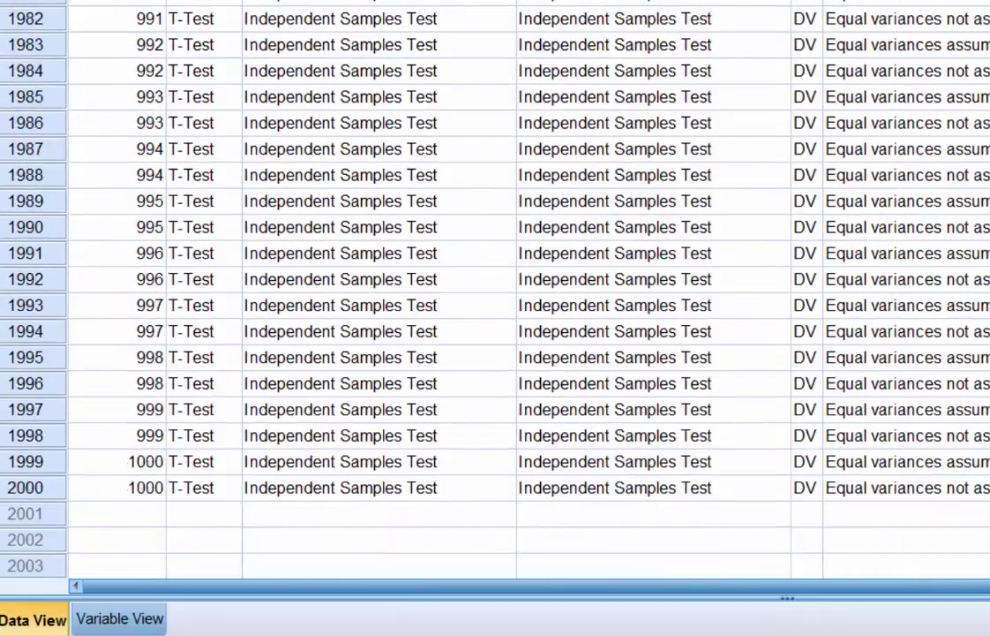
{"action": "scroll", "coordinate": [494, 353], "scroll_direction": "up", "scroll_amount": 20}
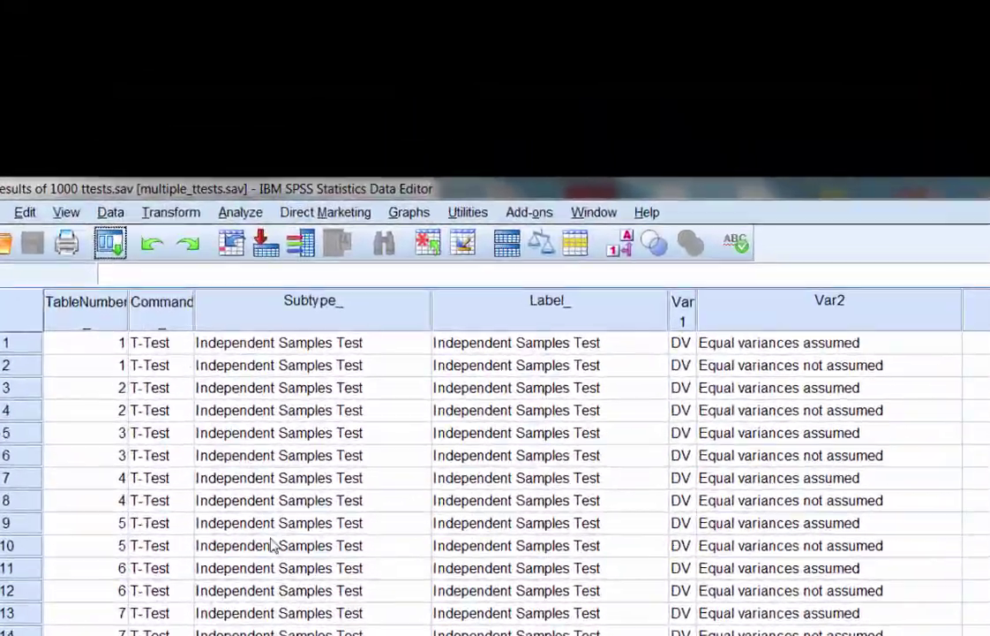
{"action": "scroll", "coordinate": [494, 459], "scroll_direction": "right", "scroll_amount": 3}
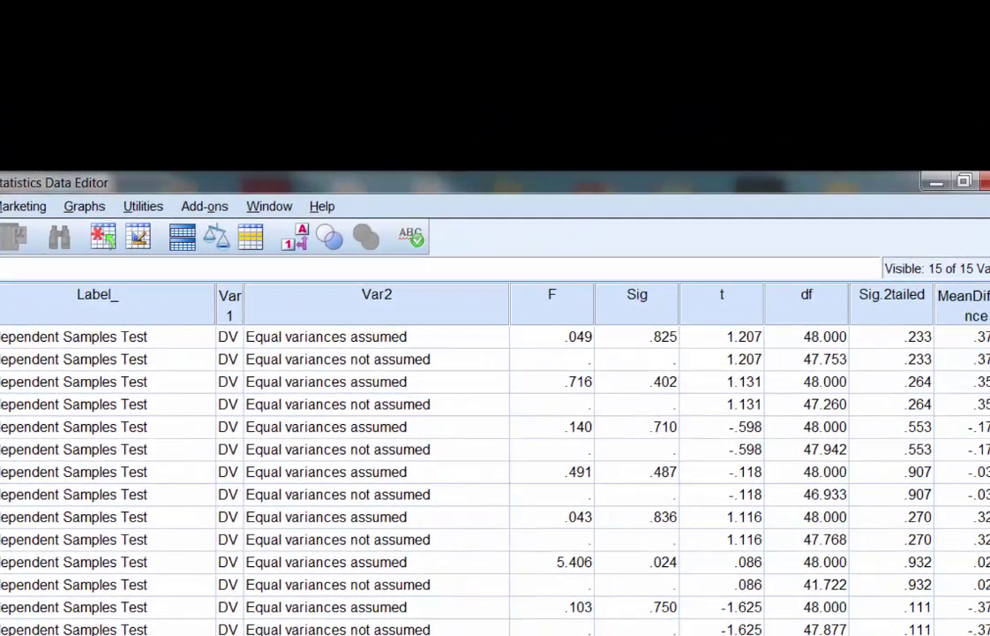
{"action": "scroll", "coordinate": [494, 459], "scroll_direction": "right", "scroll_amount": 5}
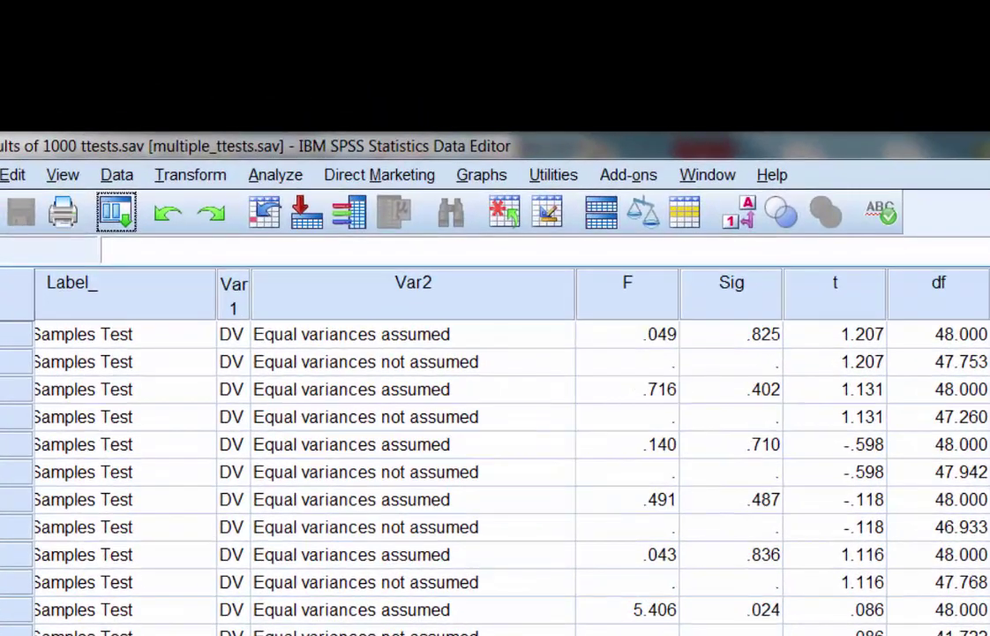
{"action": "scroll", "coordinate": [494, 442], "scroll_direction": "left", "scroll_amount": 1}
{"action": "scroll", "coordinate": [494, 441], "scroll_direction": "left", "scroll_amount": 3}
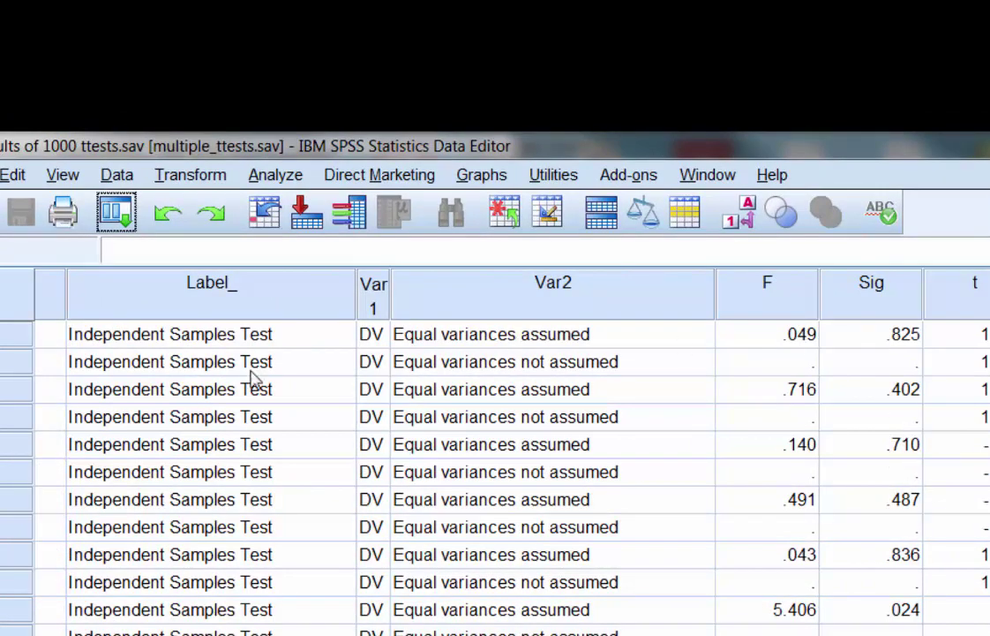
{"action": "scroll", "coordinate": [495, 441], "scroll_direction": "left", "scroll_amount": 6}
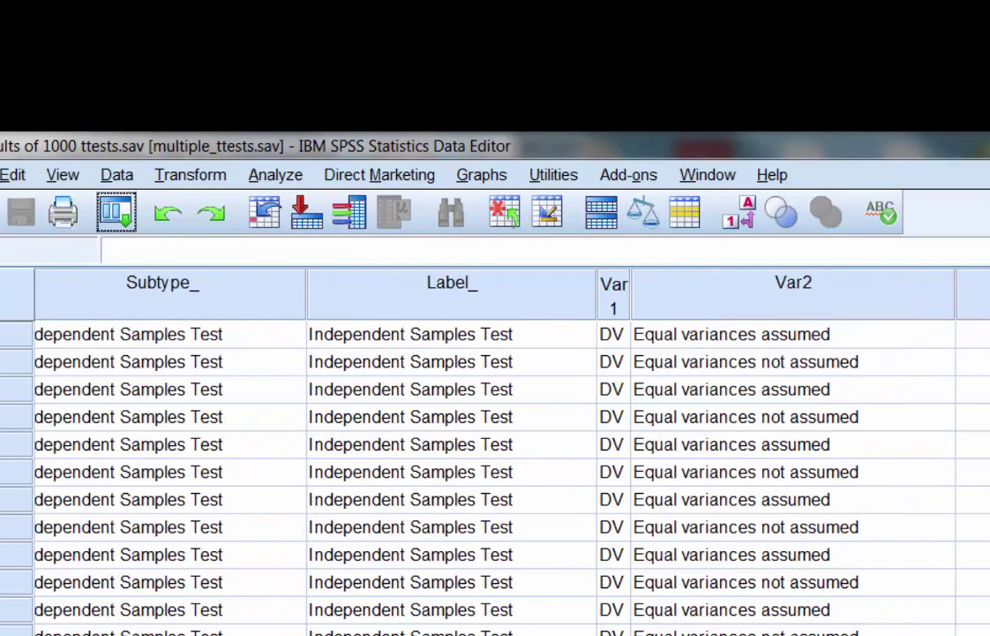
{"action": "scroll", "coordinate": [494, 441], "scroll_direction": "left", "scroll_amount": 5}
{"action": "scroll", "coordinate": [494, 441], "scroll_direction": "right", "scroll_amount": 6}
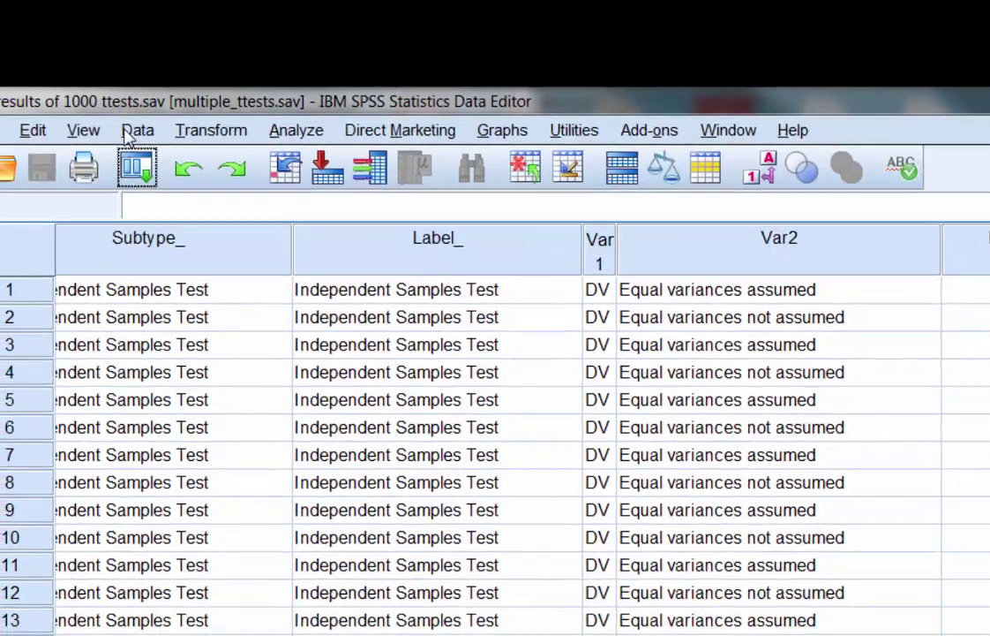
Open Select Cases, choose 'If condition is satisfied', and open the condition editor
{"action": "left_click", "coordinate": [116, 174]}
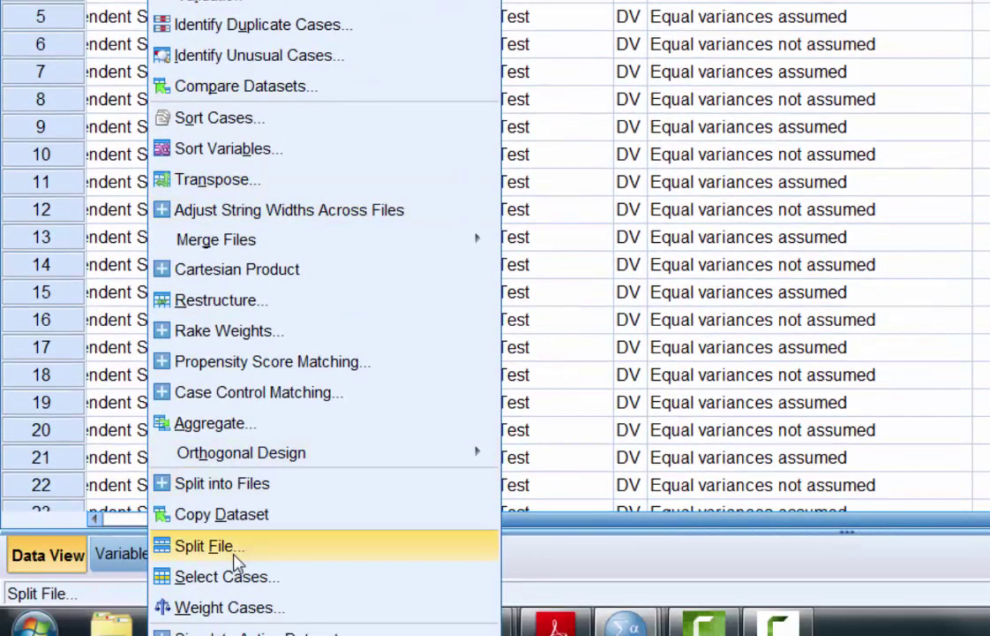
{"action": "left_click", "coordinate": [228, 577]}
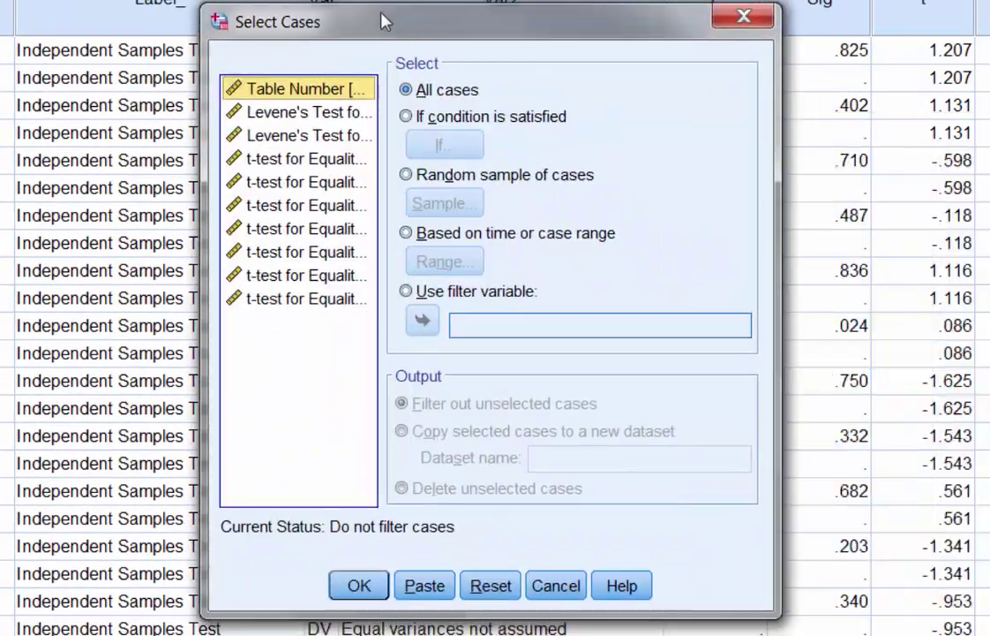
{"action": "left_click_drag", "start_coordinate": [334, 10], "coordinate": [310, 1]}
{"action": "left_click", "coordinate": [371, 101]}
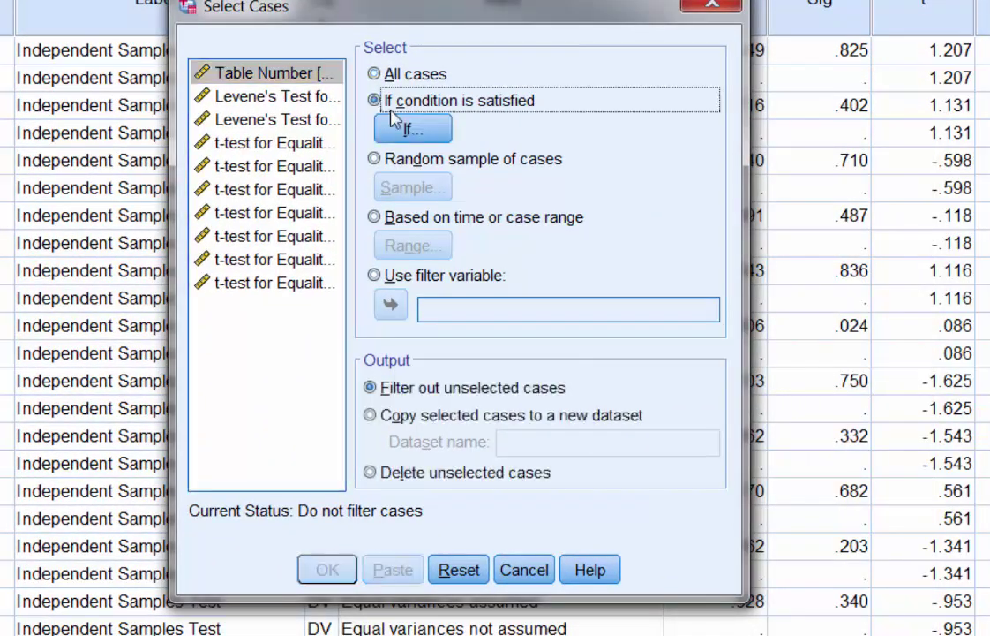
{"action": "left_click", "coordinate": [401, 130]}
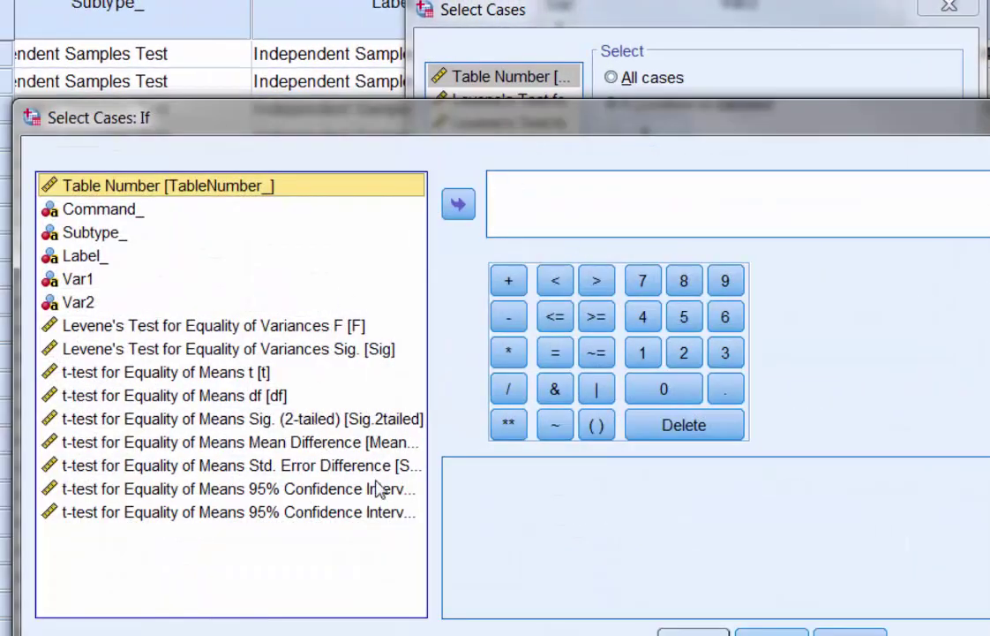
Enter the condition Var2="Equal variances assumed", apply the filter, and return to the data
{"action": "left_click", "coordinate": [85, 302]}
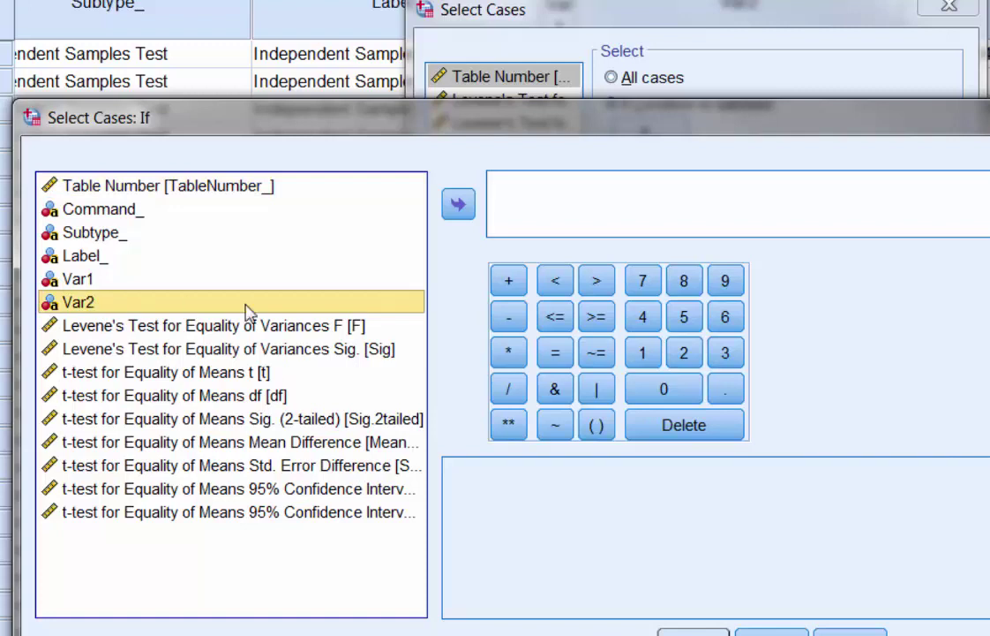
{"action": "left_click", "coordinate": [458, 204]}
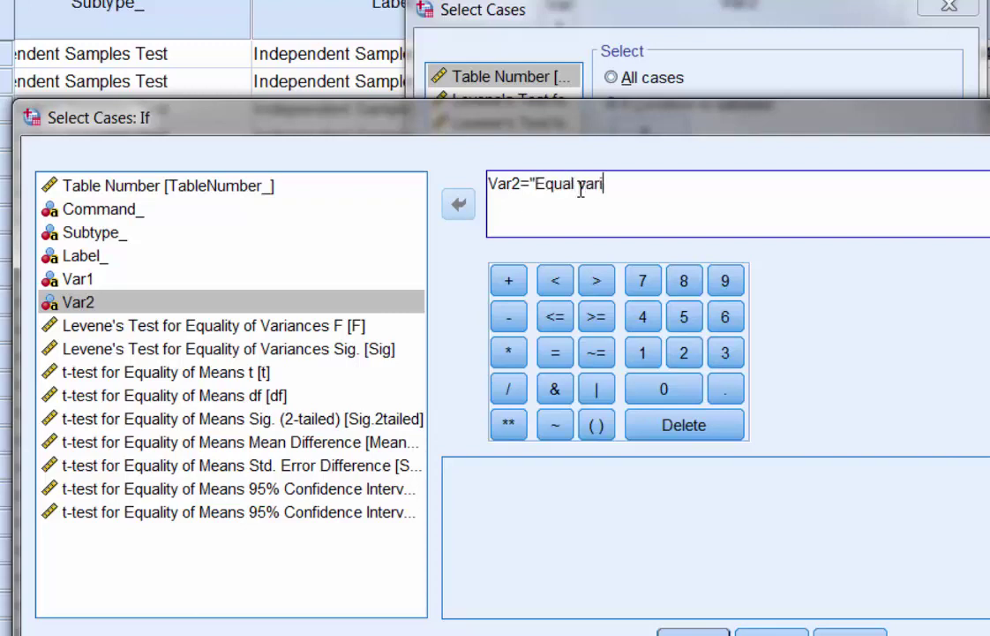
{"action": "type", "text": "umed"}
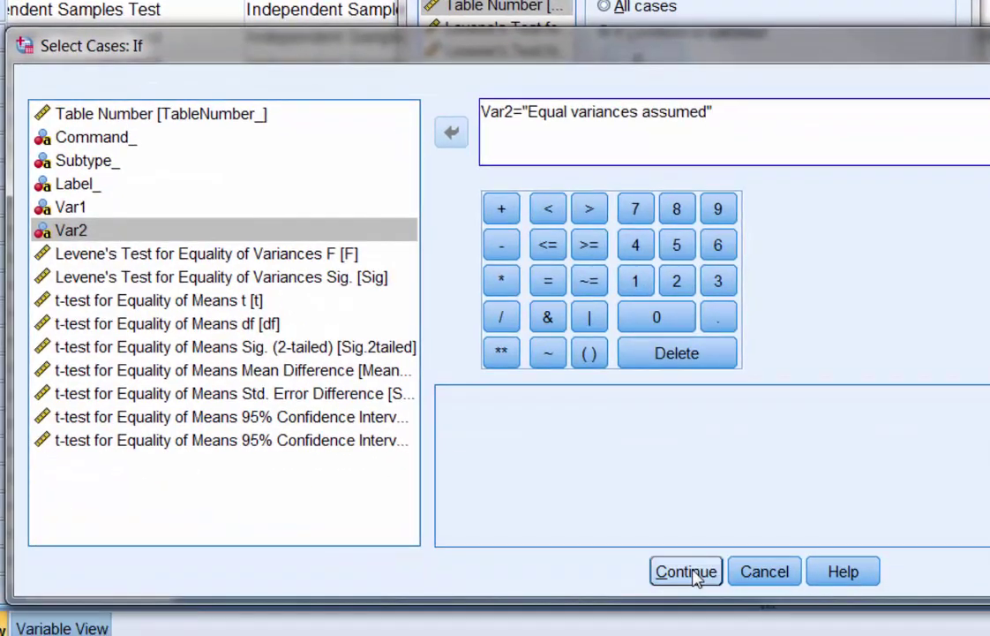
{"action": "left_click", "coordinate": [692, 597]}
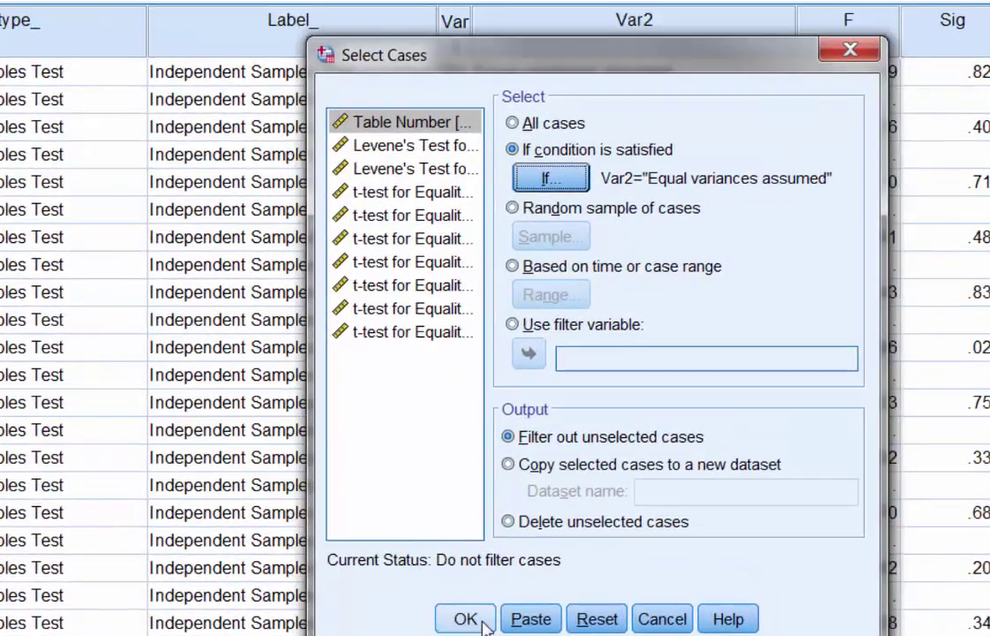
{"action": "left_click", "coordinate": [520, 534]}
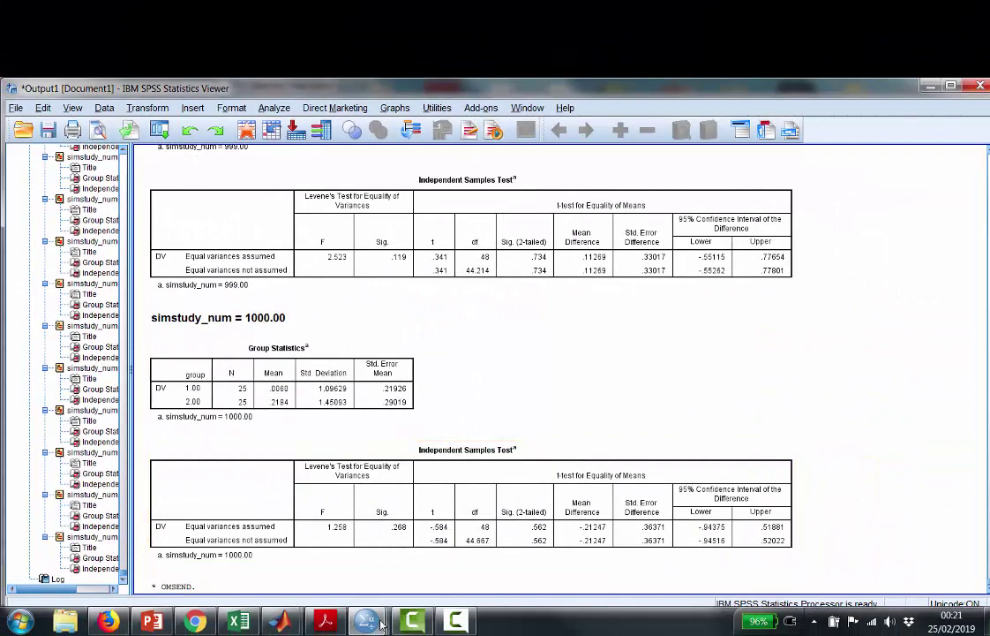
{"action": "mouse_move", "coordinate": [366, 620]}
{"action": "left_click", "coordinate": [545, 554]}
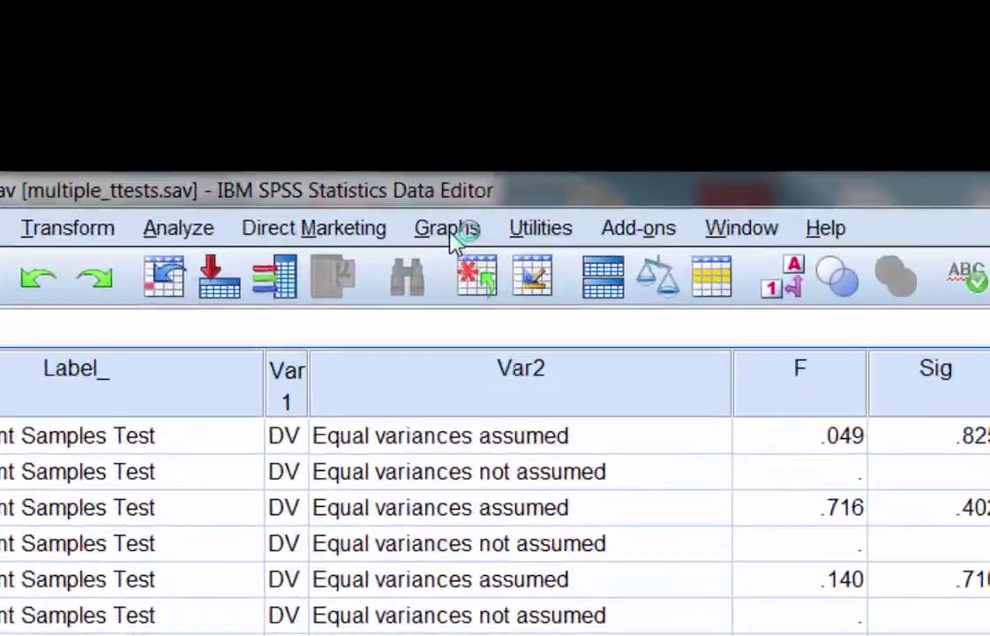
Create a Legacy Dialogs histogram of Mean Difference and scroll down to view it
{"action": "left_click", "coordinate": [396, 181]}
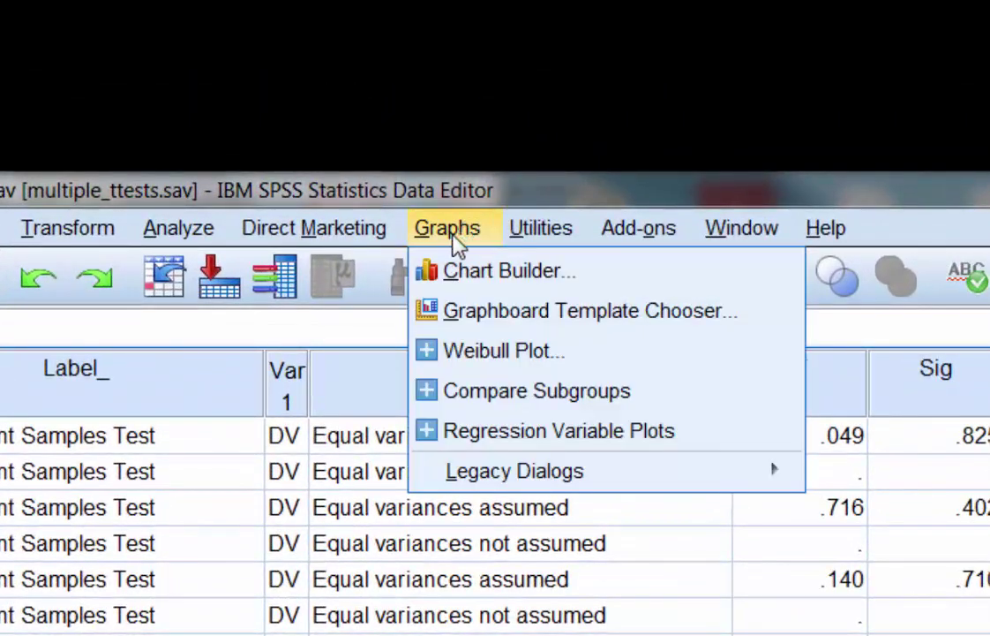
{"action": "mouse_move", "coordinate": [546, 477]}
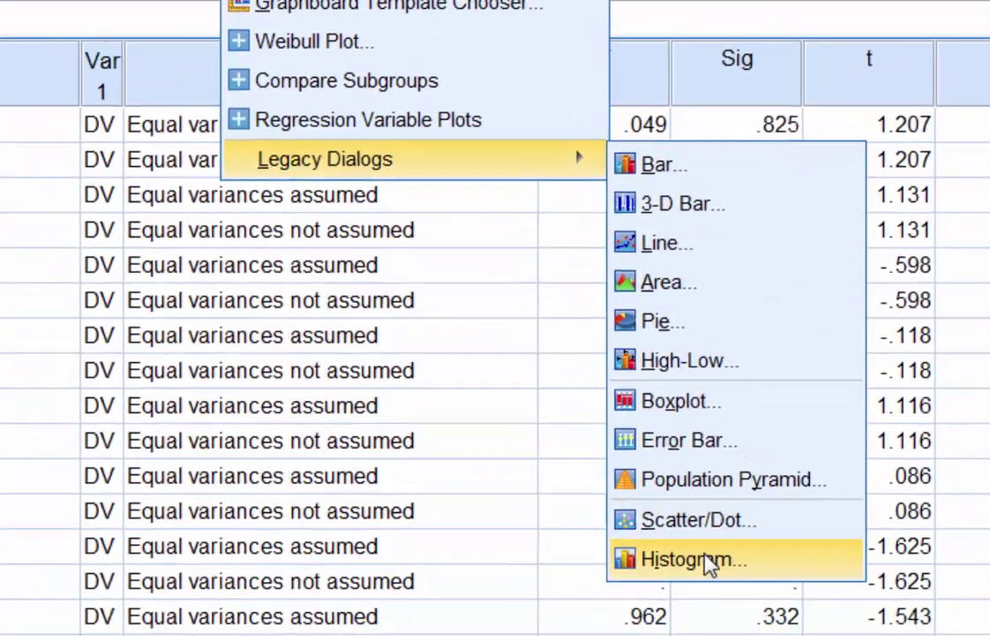
{"action": "left_click", "coordinate": [711, 562]}
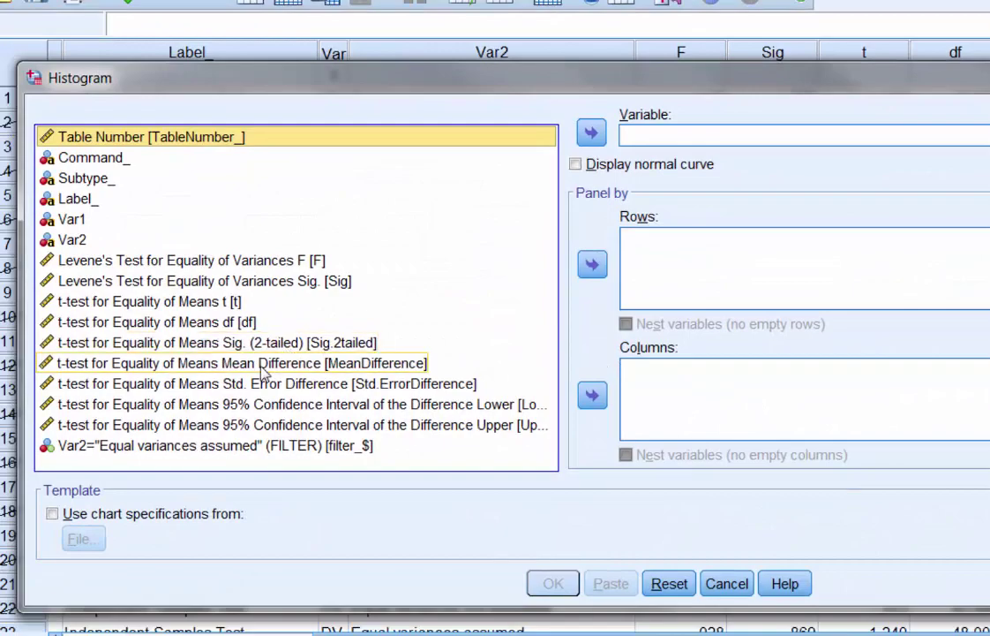
{"action": "left_click", "coordinate": [452, 363]}
{"action": "left_click", "coordinate": [591, 132]}
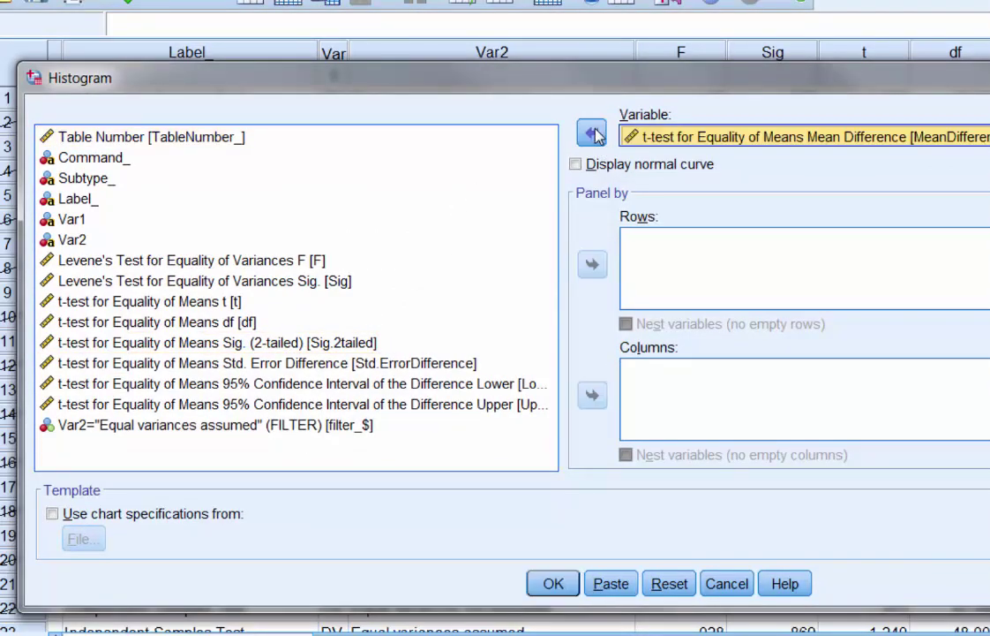
{"action": "left_click", "coordinate": [554, 584]}
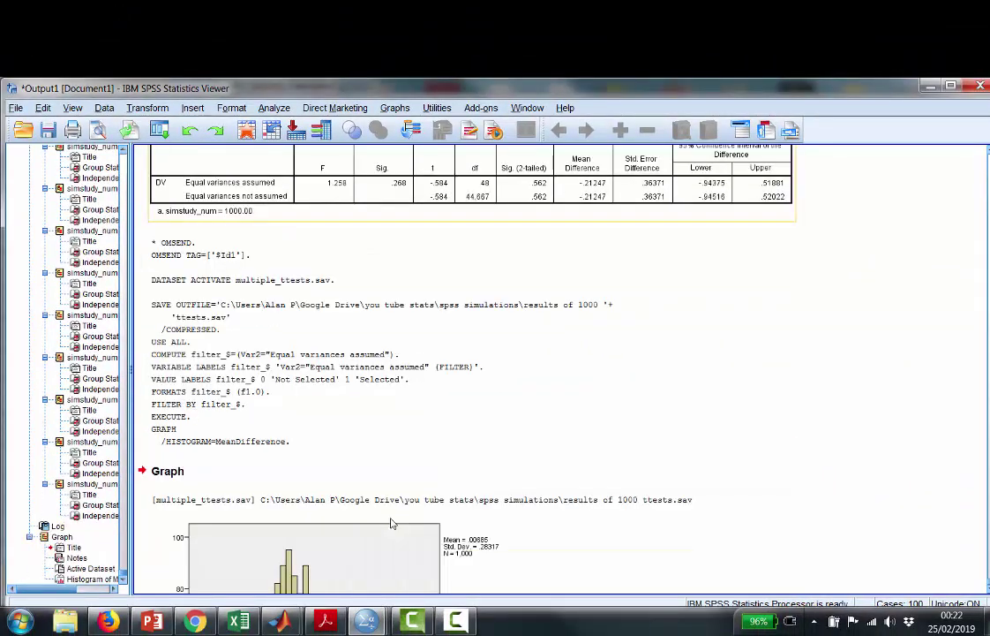
{"action": "scroll", "coordinate": [800, 451], "scroll_direction": "down", "scroll_amount": 3}
{"action": "scroll", "coordinate": [802, 452], "scroll_direction": "down", "scroll_amount": 3}
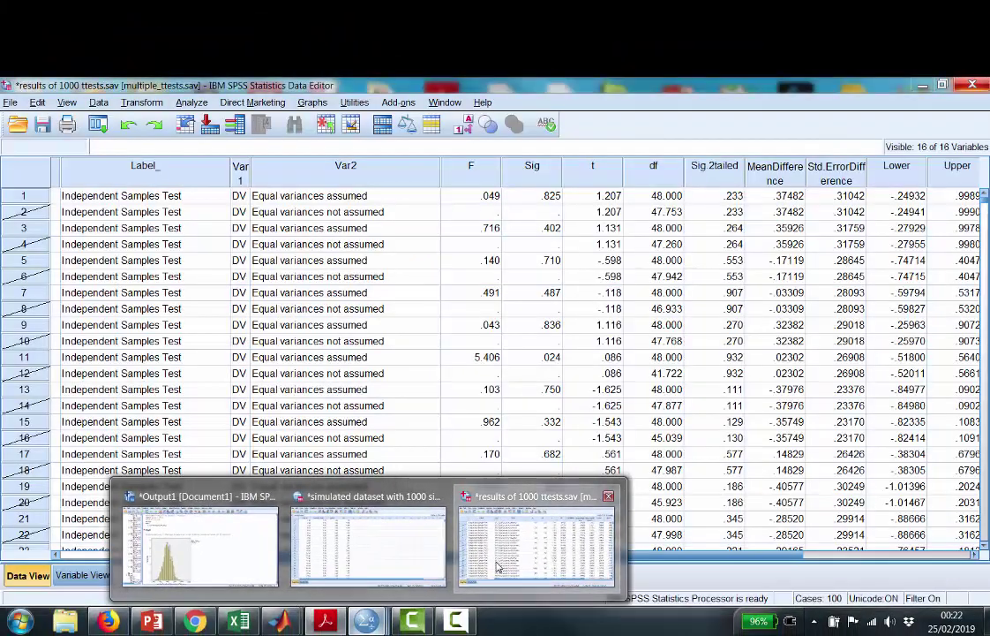
Swap Mean Difference for Sig. (2-tailed) in the Histogram dialog and plot the p-values
{"action": "left_click", "coordinate": [497, 566]}
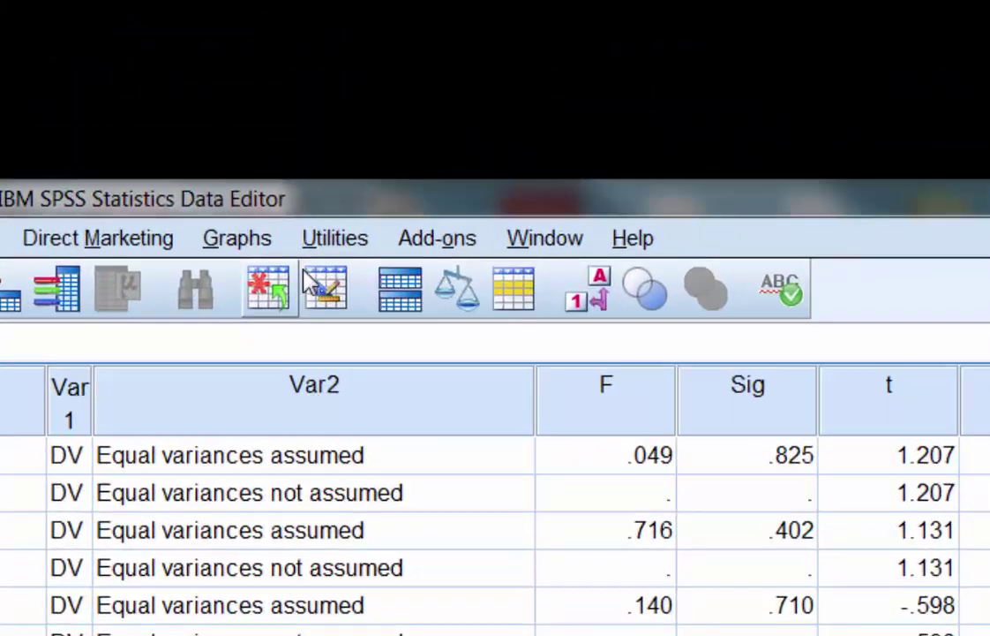
{"action": "left_click", "coordinate": [236, 240]}
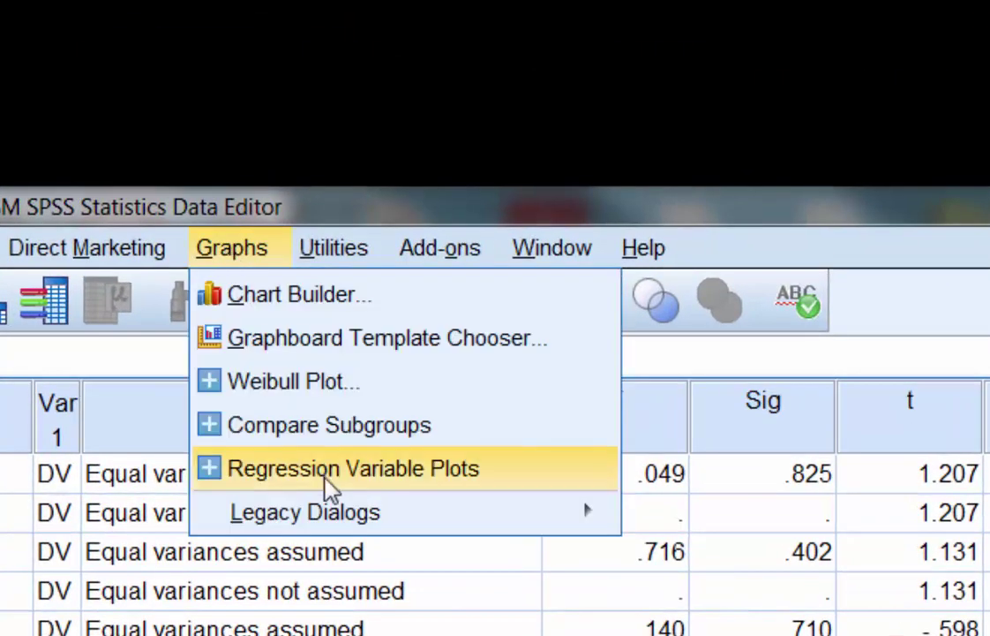
{"action": "mouse_move", "coordinate": [322, 516]}
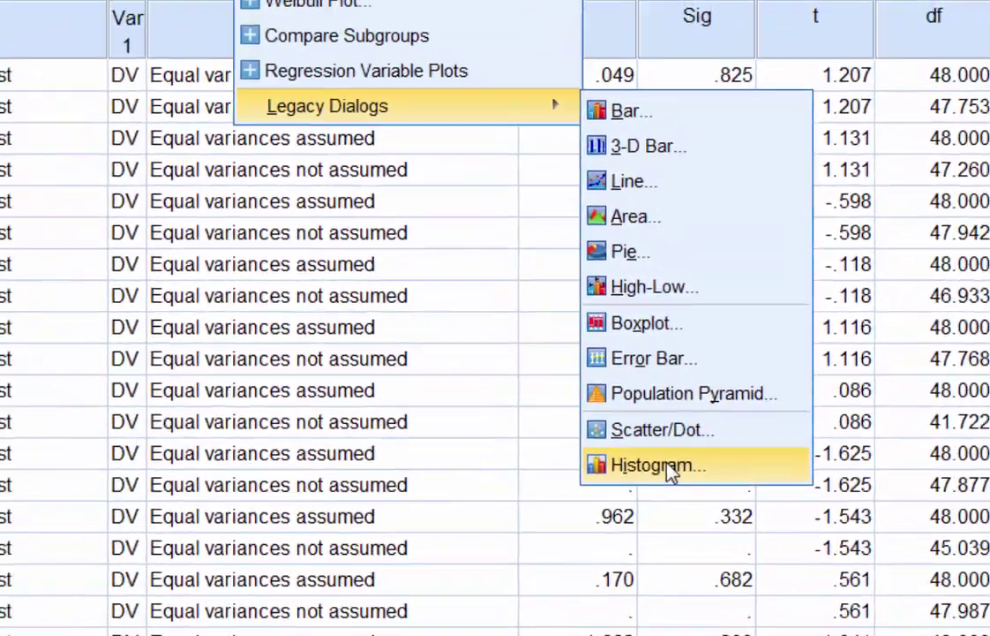
{"action": "left_click", "coordinate": [611, 513]}
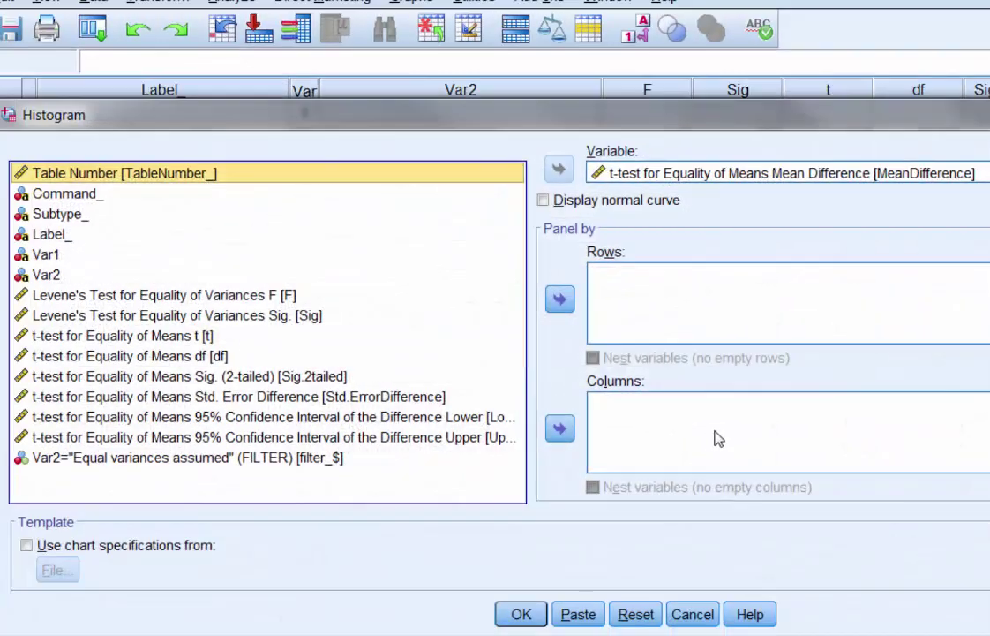
{"action": "left_click", "coordinate": [704, 181]}
{"action": "left_click", "coordinate": [558, 169]}
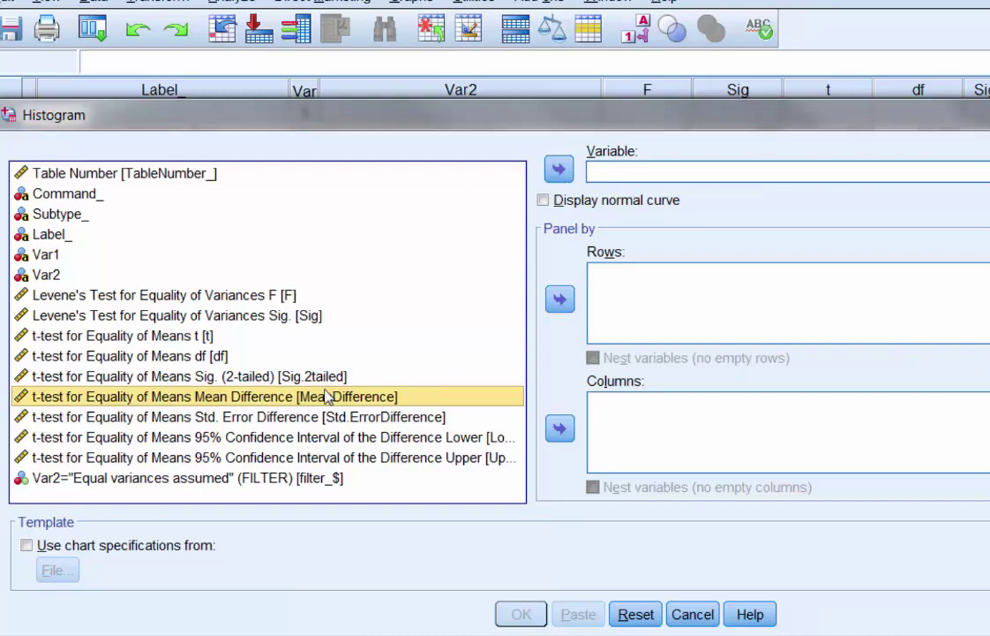
{"action": "left_click", "coordinate": [141, 377]}
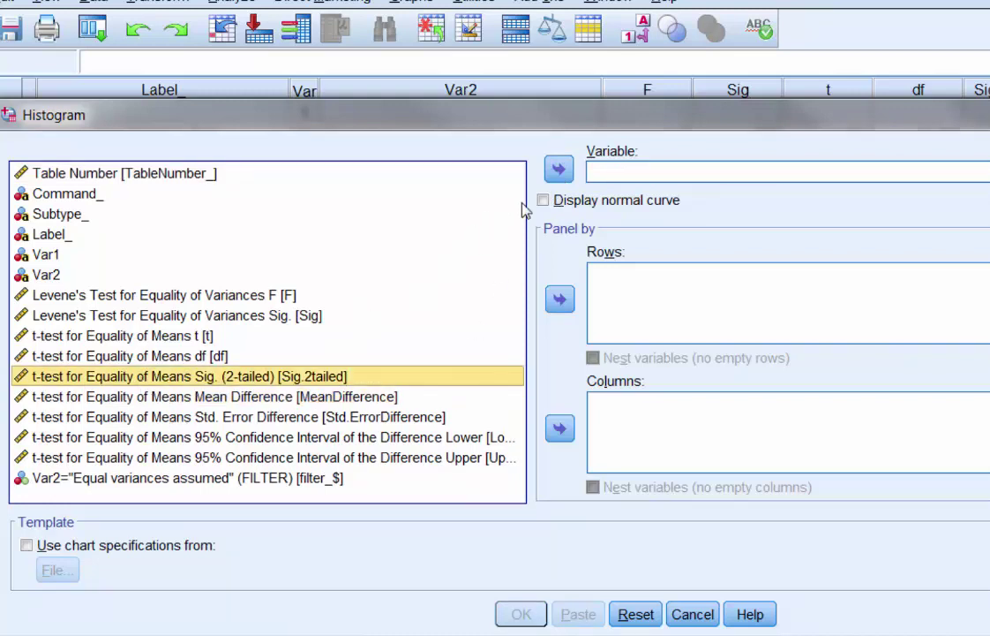
{"action": "left_click", "coordinate": [559, 169]}
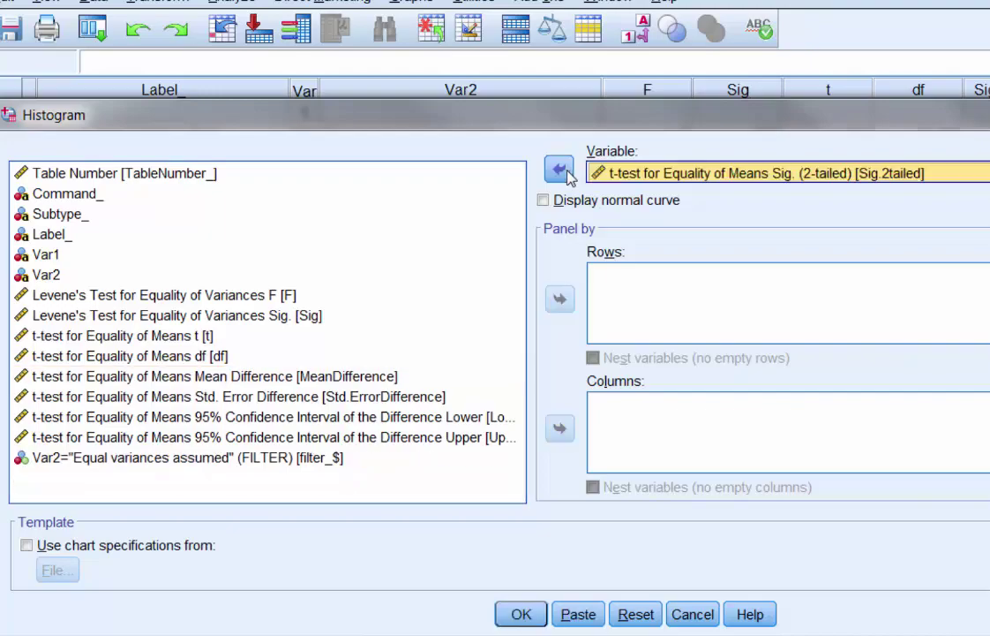
{"action": "left_click", "coordinate": [522, 616]}
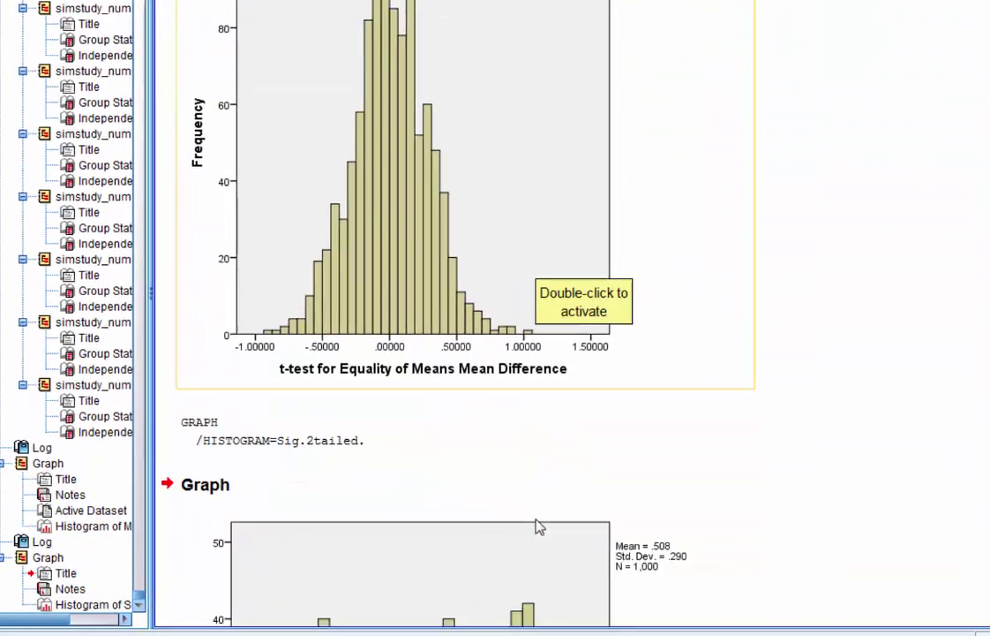
Scroll to and select the p-value histogram, then switch to the paper's Figure 3 in Acrobat
{"action": "scroll", "coordinate": [565, 292], "scroll_direction": "down", "scroll_amount": 5}
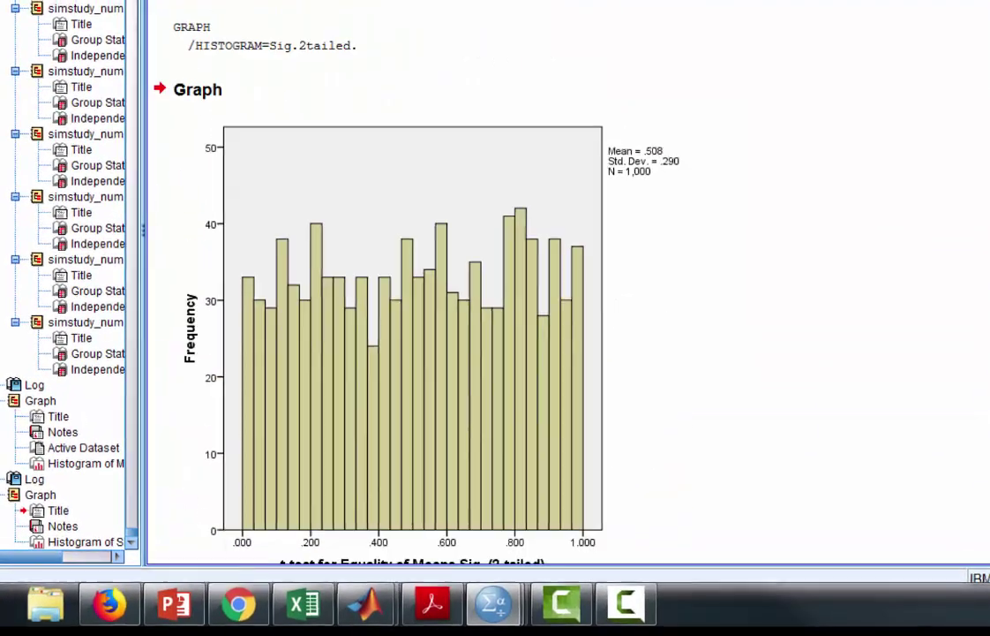
{"action": "left_click", "coordinate": [377, 283]}
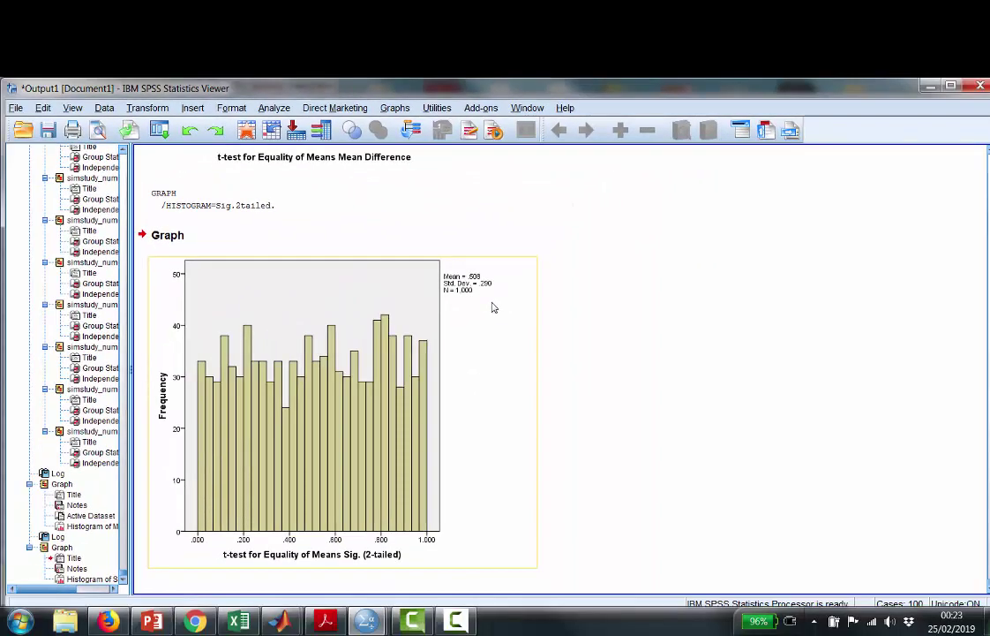
{"action": "left_click", "coordinate": [326, 620]}
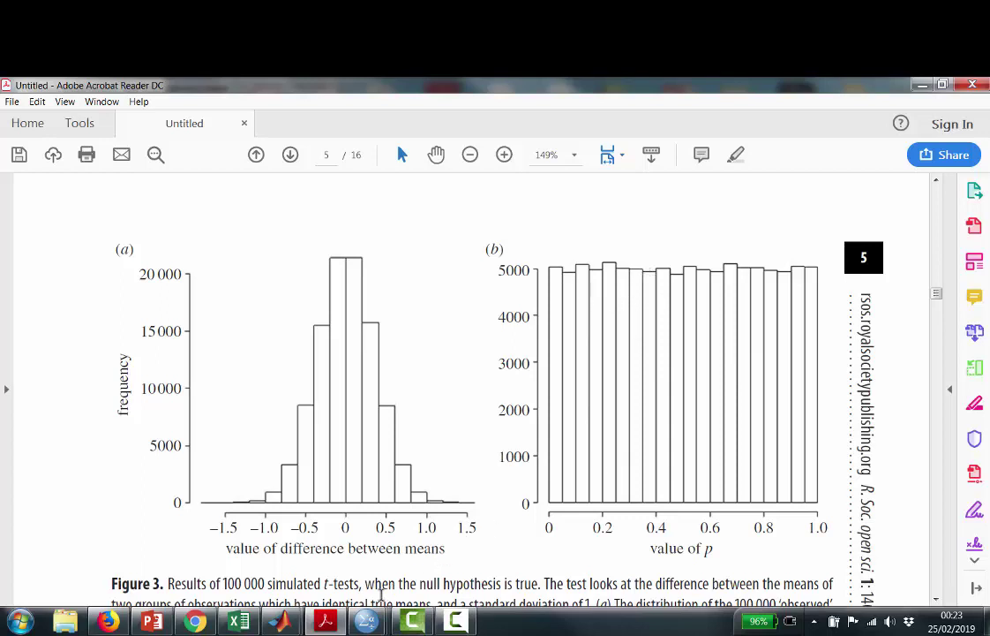
Return from Figure 3 in Acrobat to the SPSS Viewer showing the Sig. (2-tailed) histogram
{"action": "mouse_move", "coordinate": [364, 625]}
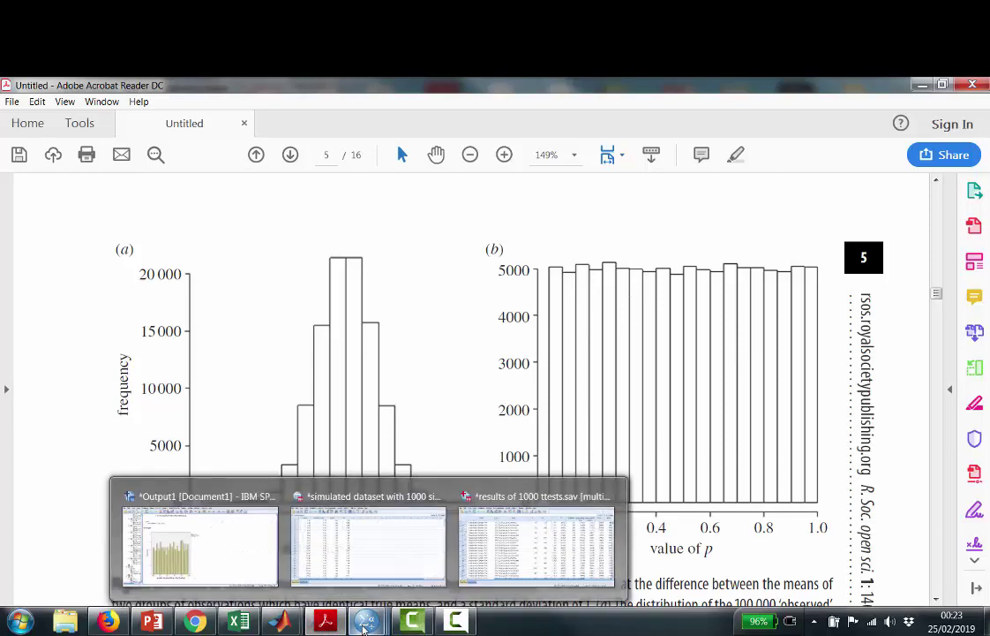
{"action": "left_click", "coordinate": [221, 559]}
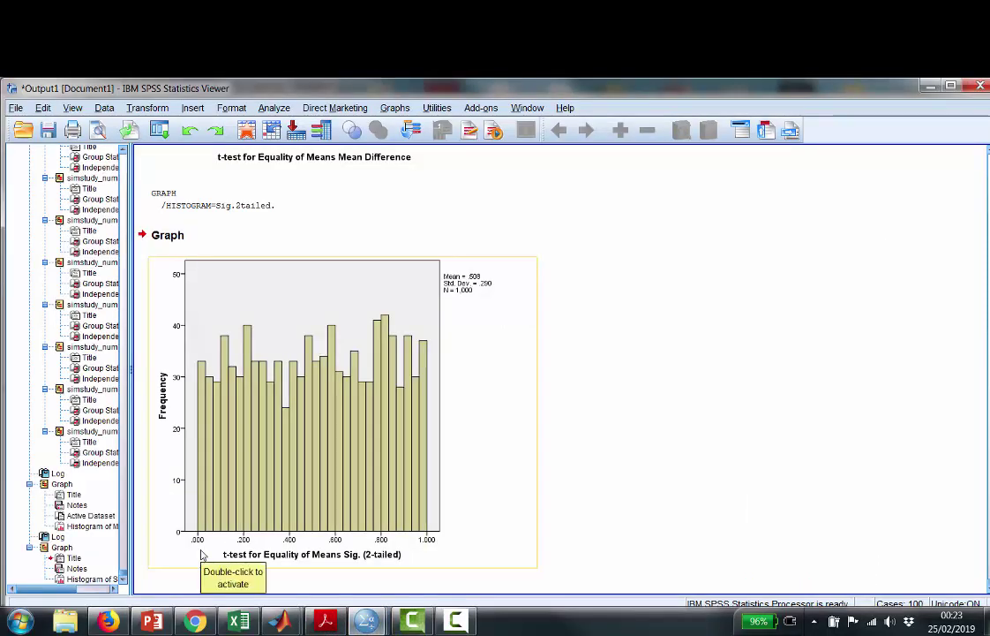